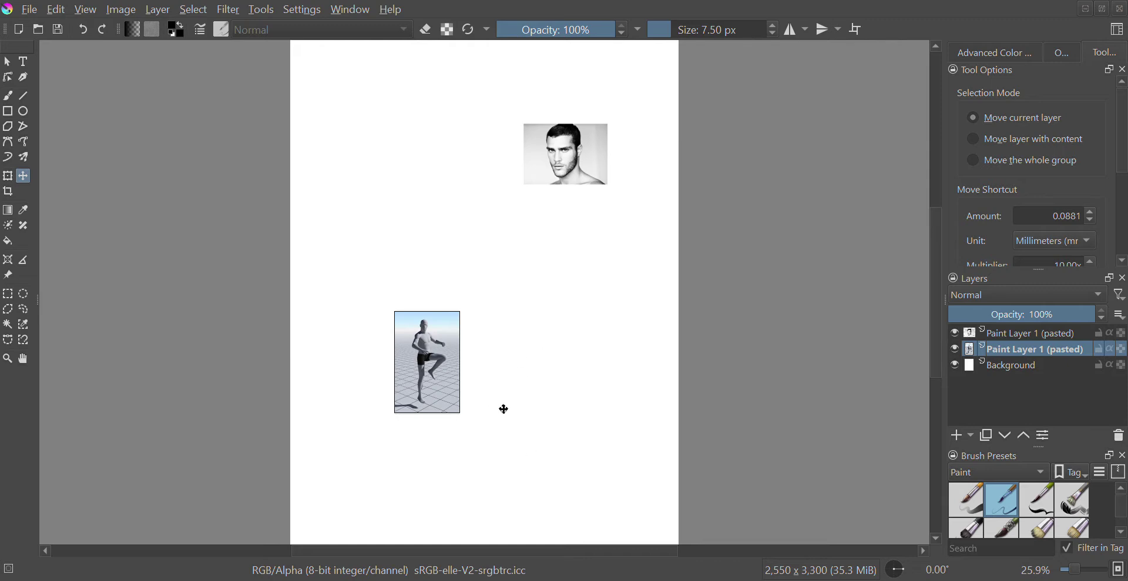
- Enlarge the portrait photo on its layer by scaling it outward from two opposite corners
{"action": "left_click", "coordinate": [1007, 336]}
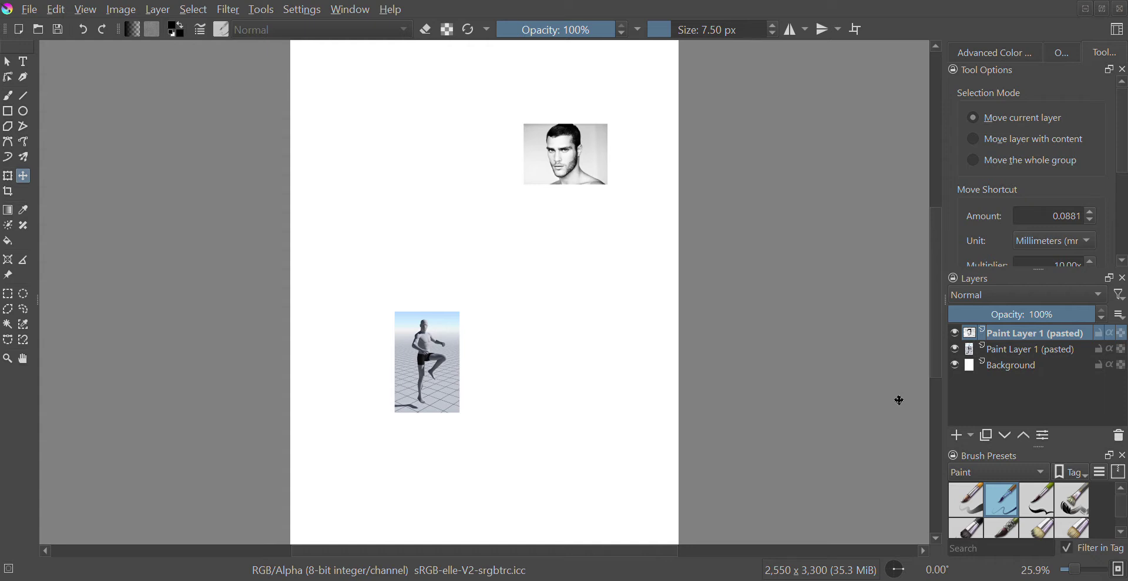
{"action": "left_click", "coordinate": [8, 176]}
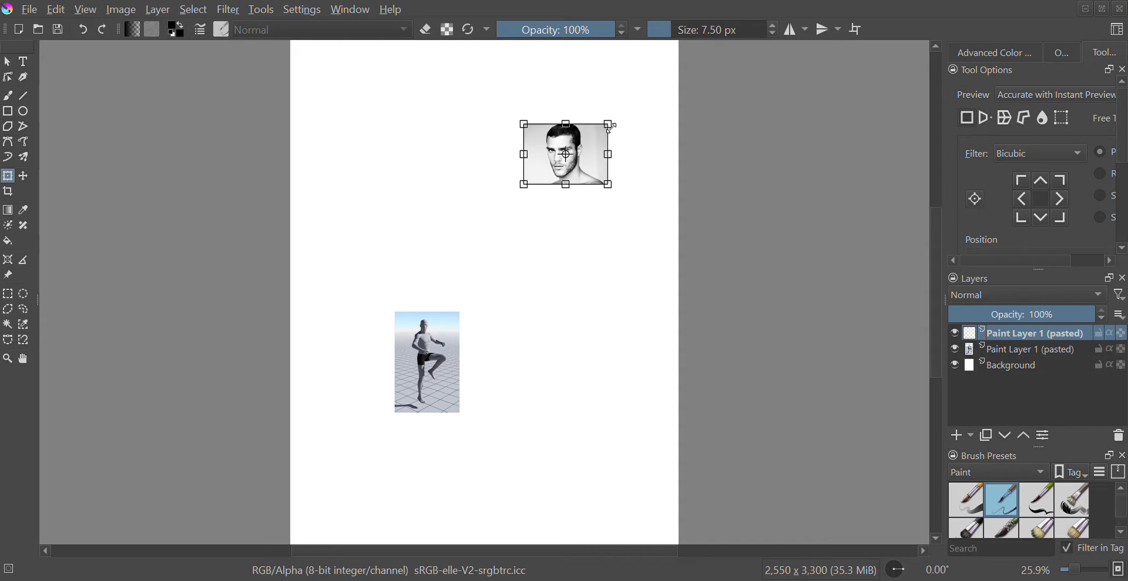
{"action": "left_click_drag", "start_coordinate": [611, 127], "coordinate": [654, 90]}
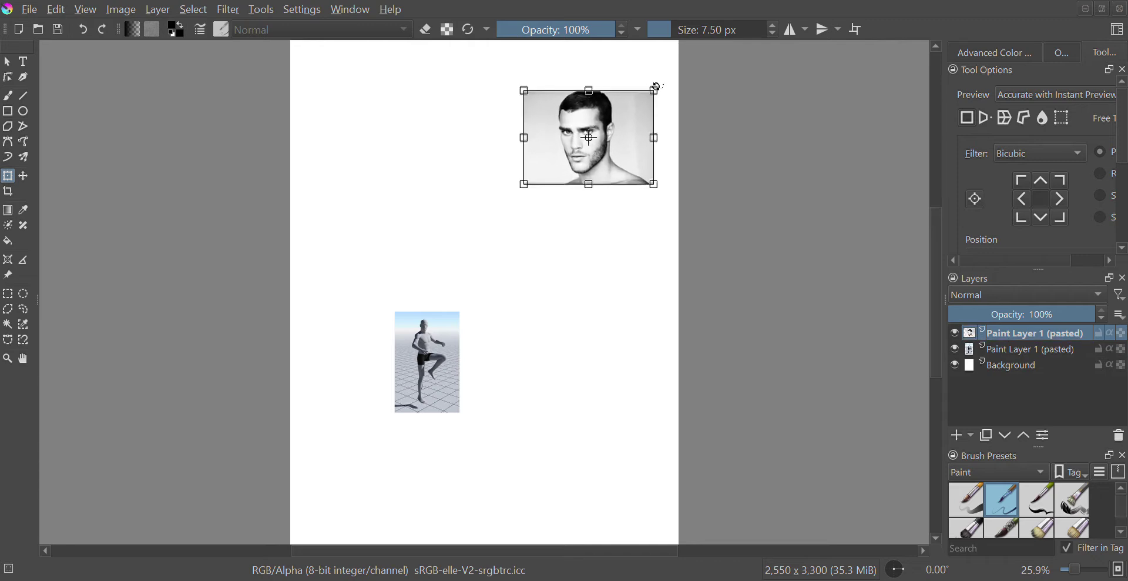
{"action": "left_click_drag", "start_coordinate": [532, 188], "coordinate": [505, 201]}
{"action": "key", "text": "Return"}
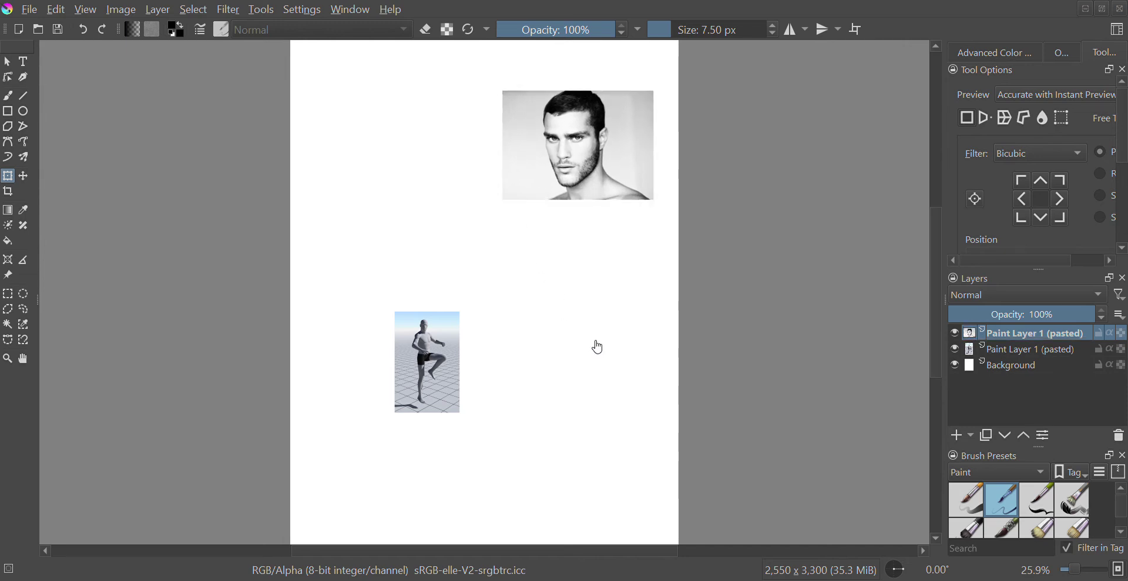
- Duplicate the portrait layer and move the copy below the original, beside the mannequin picture
{"action": "left_click", "coordinate": [1119, 438]}
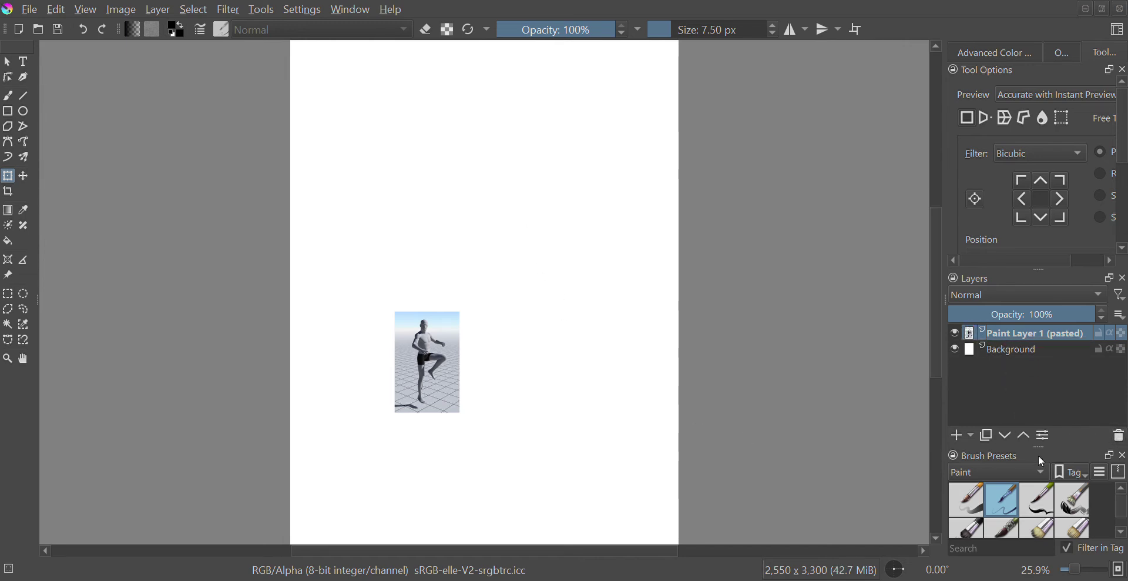
{"action": "key", "text": "ctrl+z"}
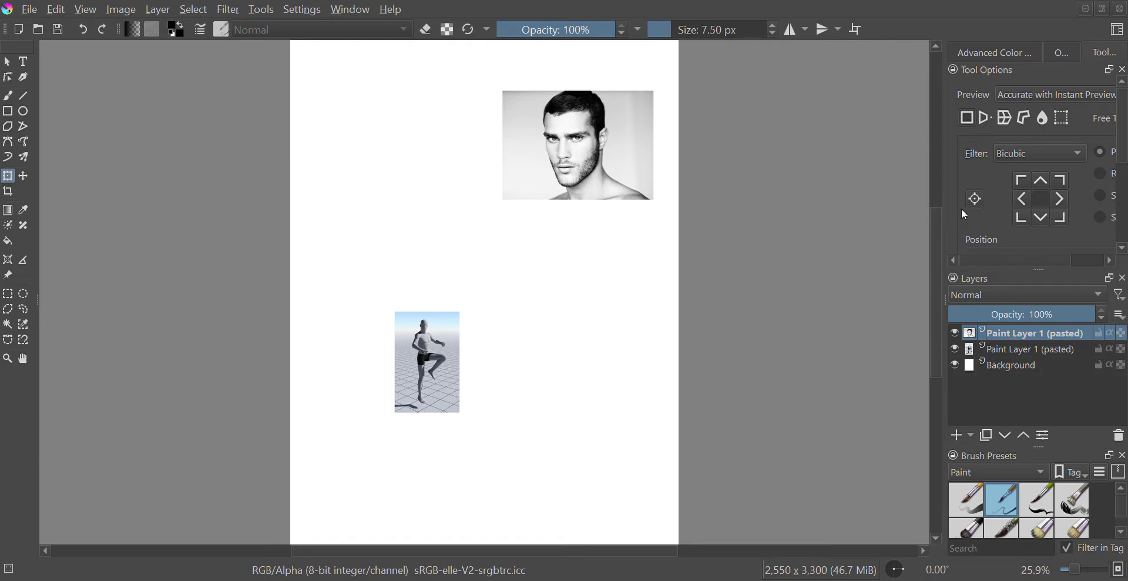
{"action": "key", "text": "ctrl+j"}
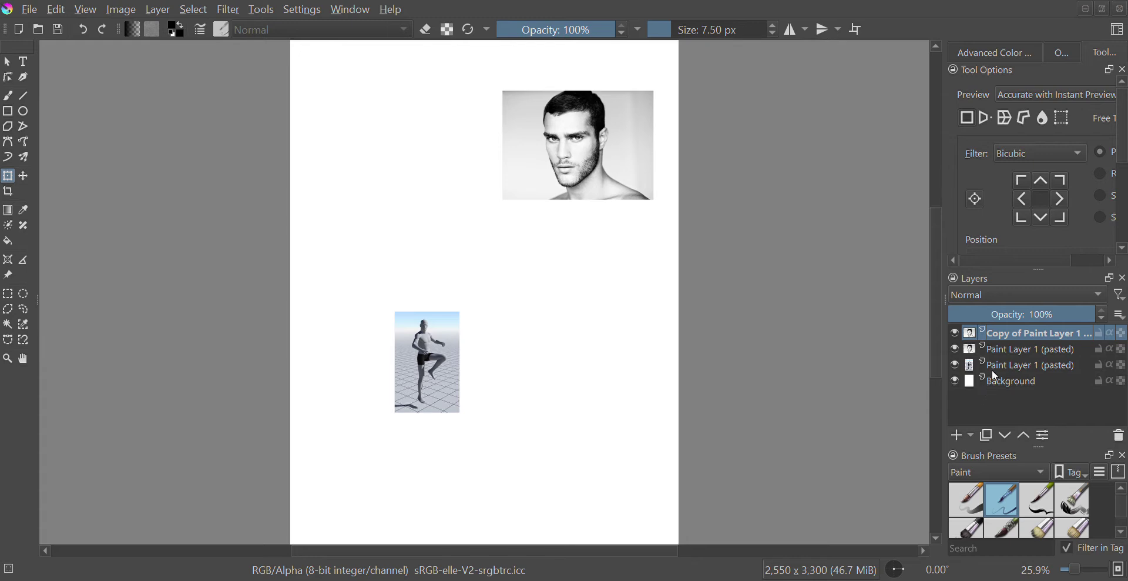
{"action": "left_click", "coordinate": [30, 179]}
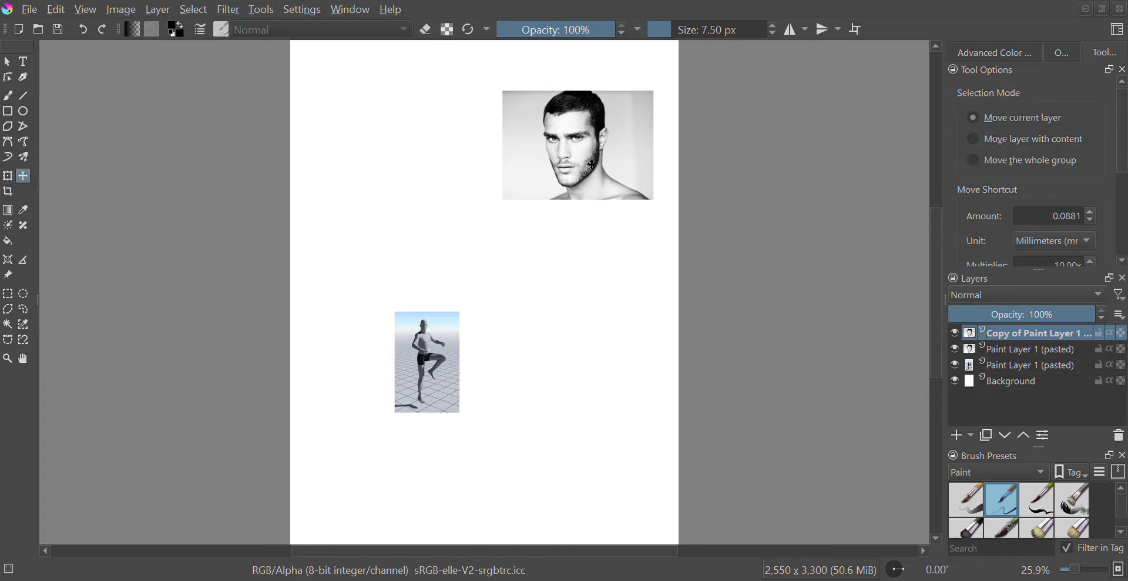
{"action": "left_click_drag", "start_coordinate": [592, 164], "coordinate": [564, 433]}
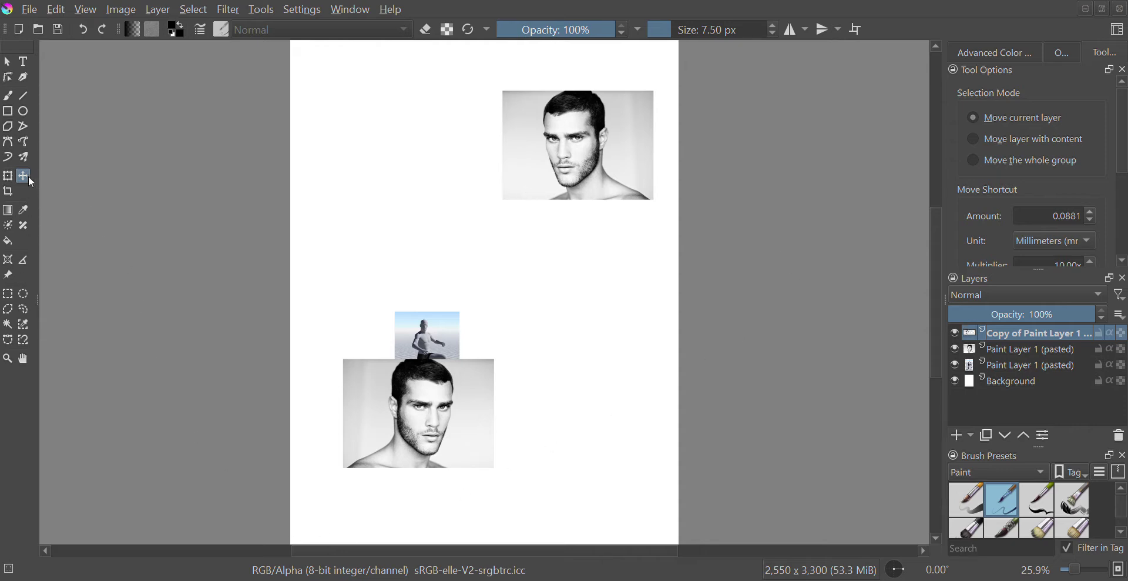
{"action": "left_click_drag", "start_coordinate": [456, 381], "coordinate": [616, 336]}
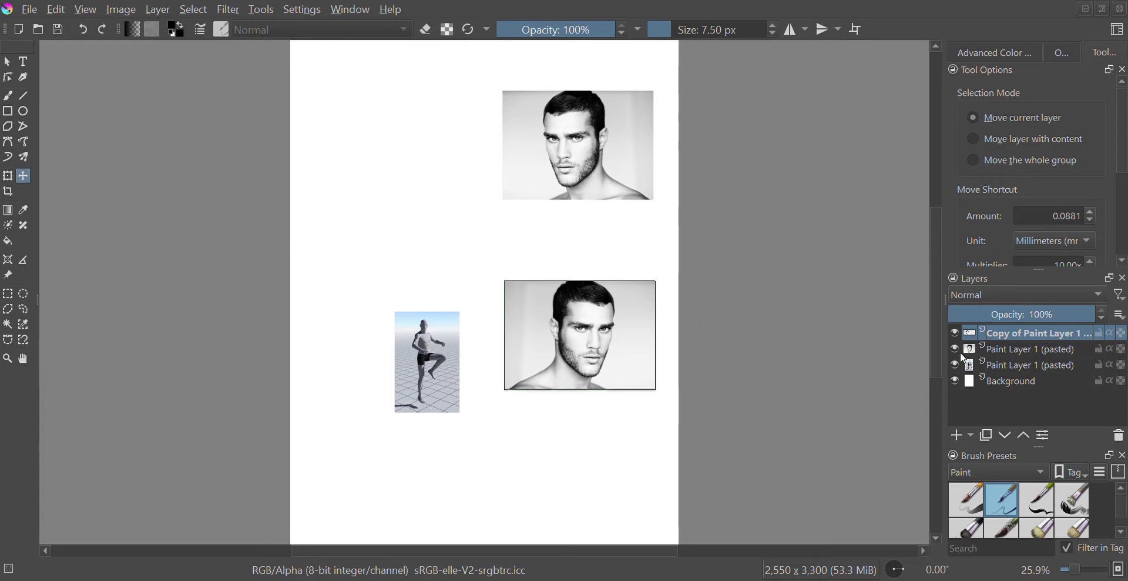
- Hide the original portrait layer, keeping only its copy visible
{"action": "left_click", "coordinate": [956, 351]}
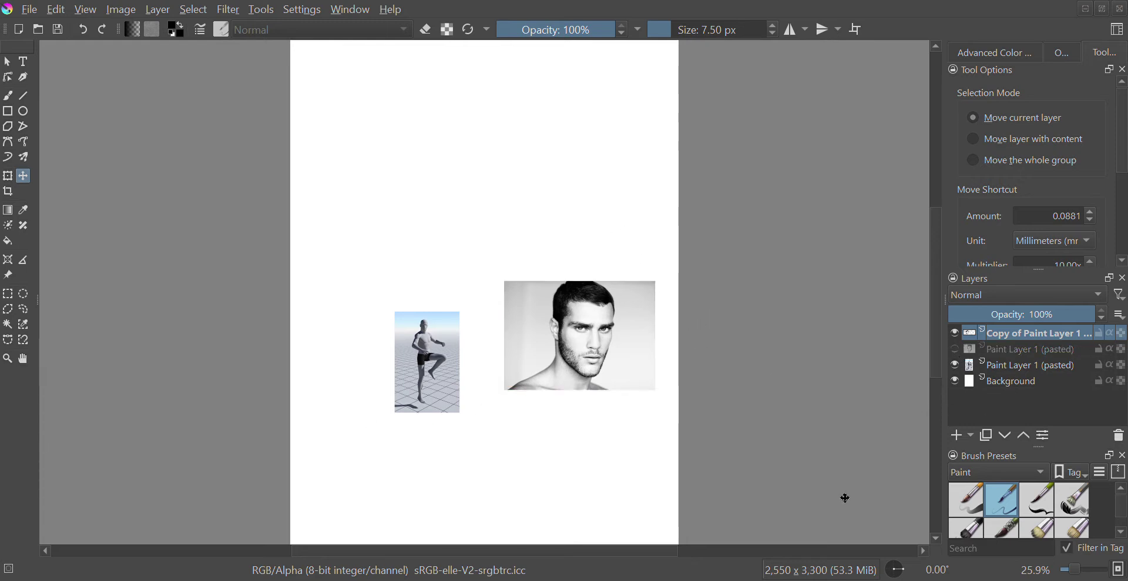
{"action": "left_click", "coordinate": [956, 351]}
{"action": "left_click", "coordinate": [956, 352]}
{"action": "left_click", "coordinate": [957, 351]}
{"action": "left_click", "coordinate": [956, 351]}
- Enlarge the mannequin picture to cover most of the page and align it with the page's left edge
{"action": "left_click", "coordinate": [8, 177]}
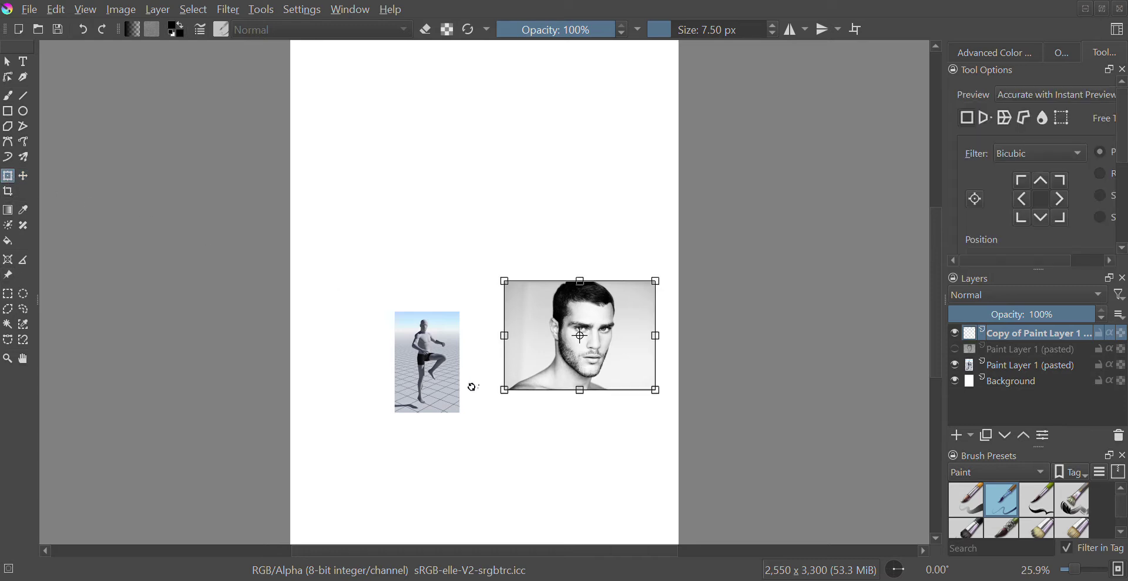
{"action": "left_click", "coordinate": [1007, 368]}
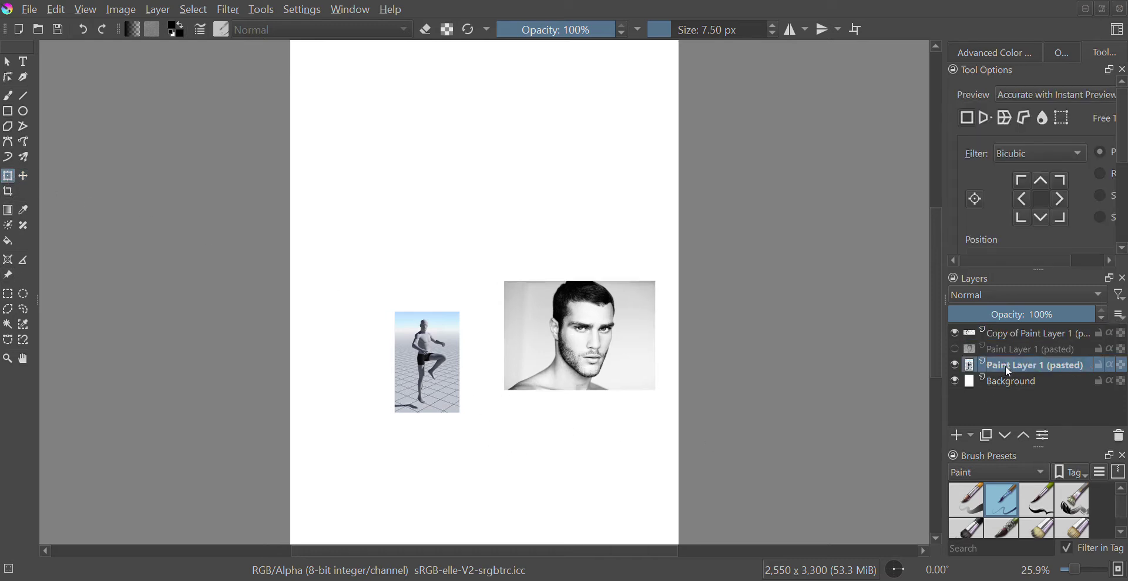
{"action": "left_click", "coordinate": [25, 176]}
{"action": "left_click", "coordinate": [8, 176]}
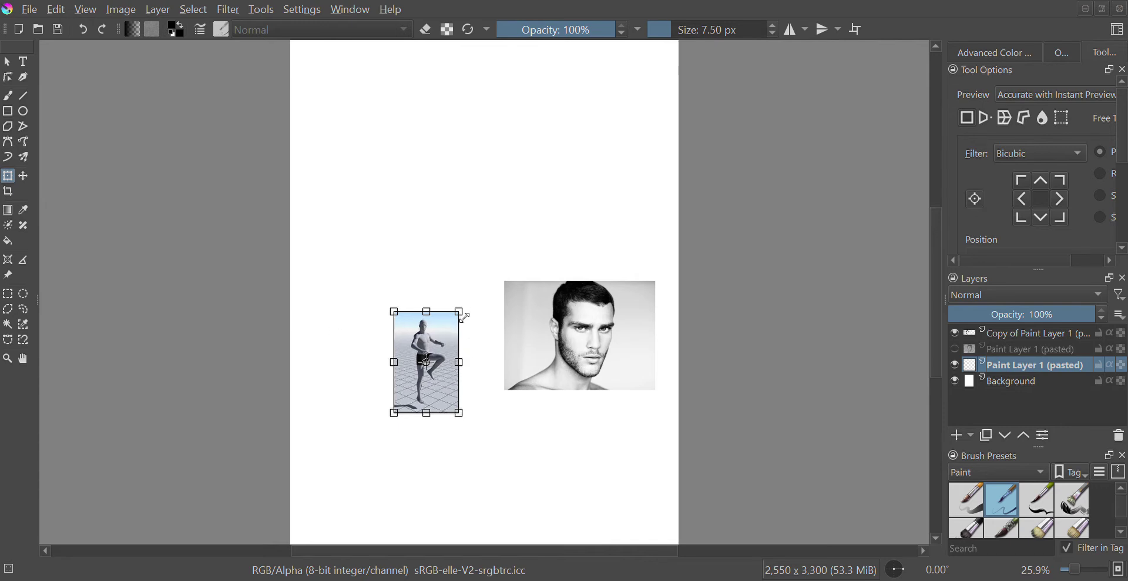
{"action": "left_click_drag", "start_coordinate": [466, 317], "coordinate": [612, 146]}
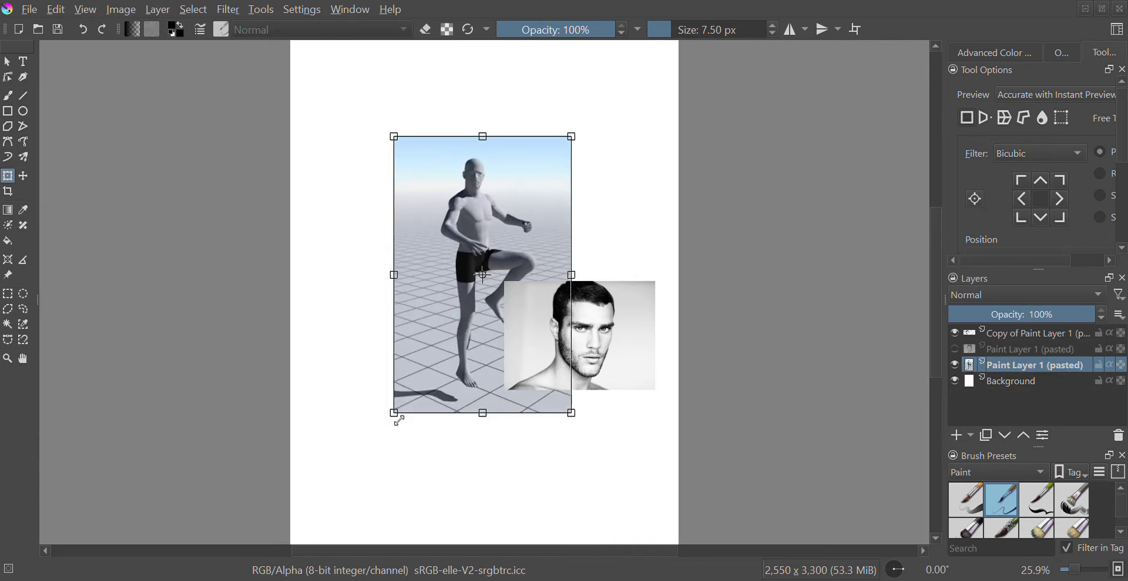
{"action": "left_click_drag", "start_coordinate": [397, 419], "coordinate": [304, 546]}
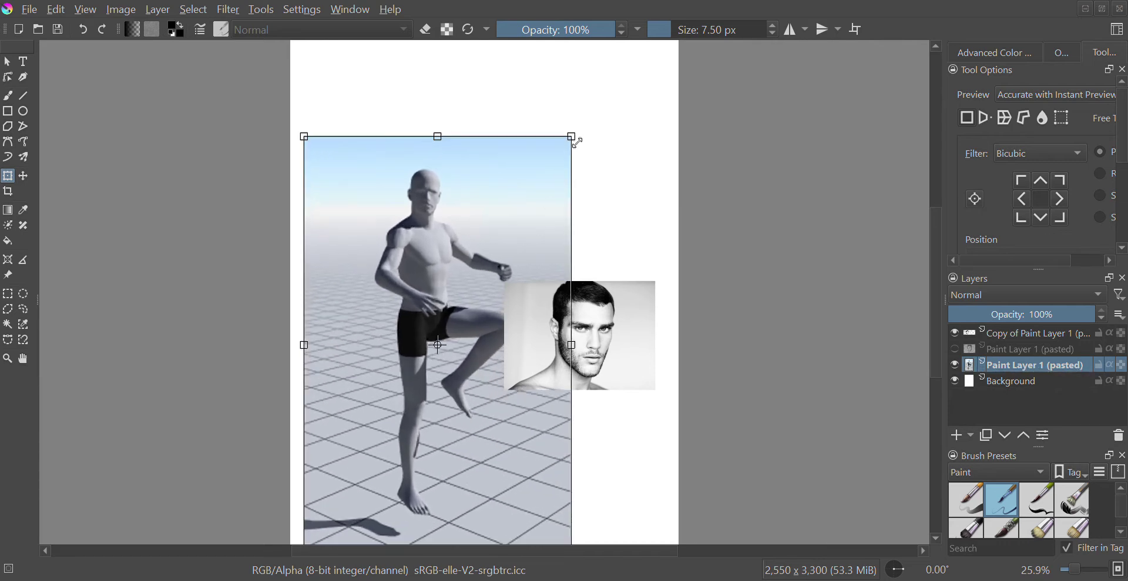
{"action": "left_click_drag", "start_coordinate": [588, 131], "coordinate": [614, 89]}
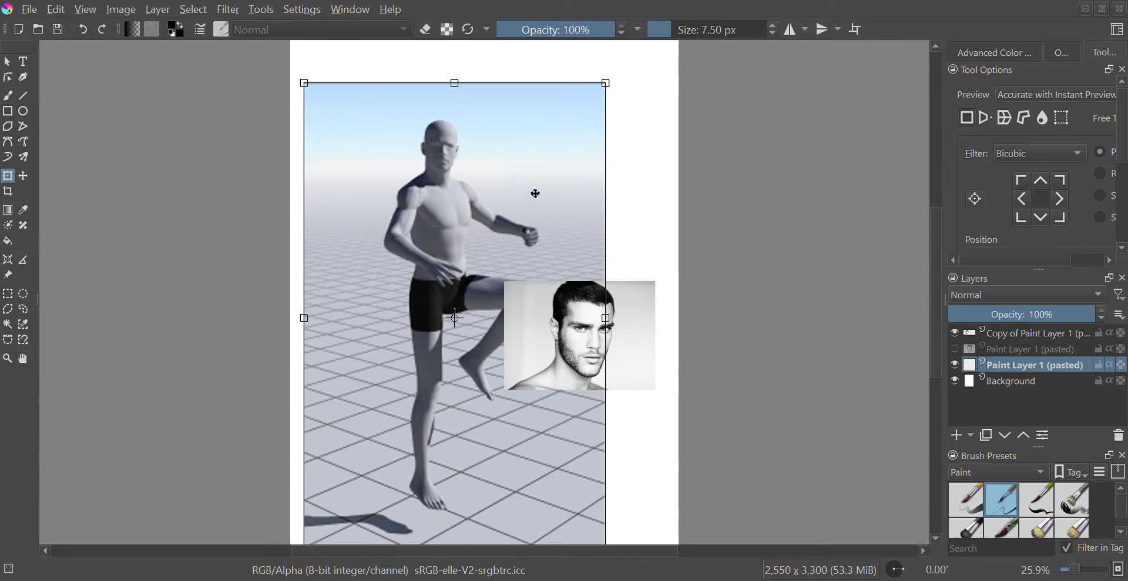
{"action": "mouse_move", "coordinate": [540, 213]}
{"action": "left_mouse_down"}
{"action": "mouse_move", "coordinate": [519, 230]}
{"action": "mouse_move", "coordinate": [528, 230]}
{"action": "left_mouse_up"}
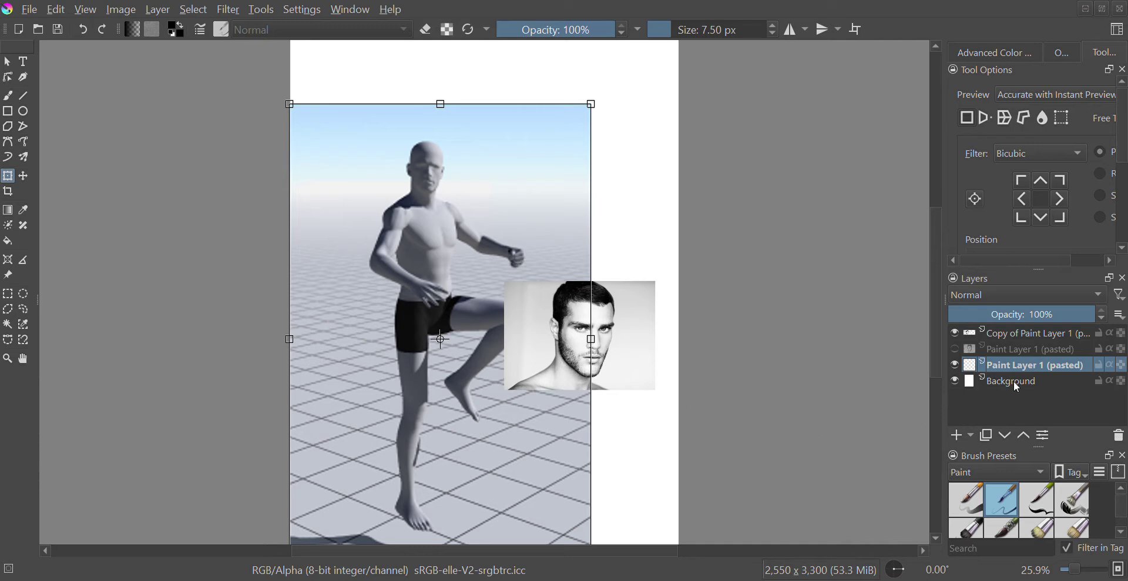
{"action": "left_click", "coordinate": [1012, 363]}
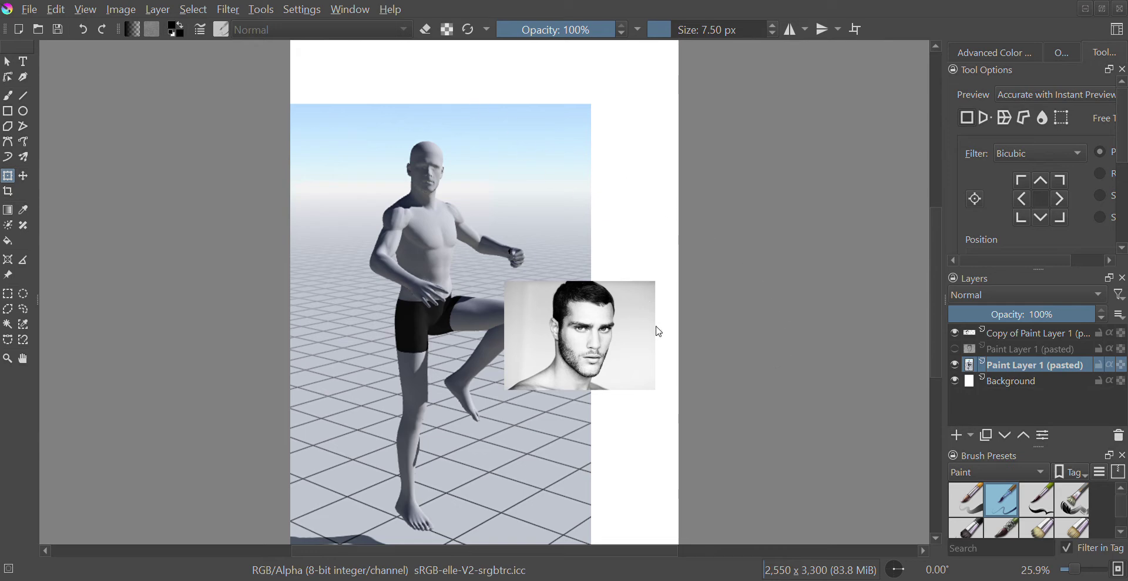
- Erase the background around the head on the copied portrait layer with the Bristles-4 Glaze brush at 188 px in eraser mode
{"action": "key", "text": "b"}
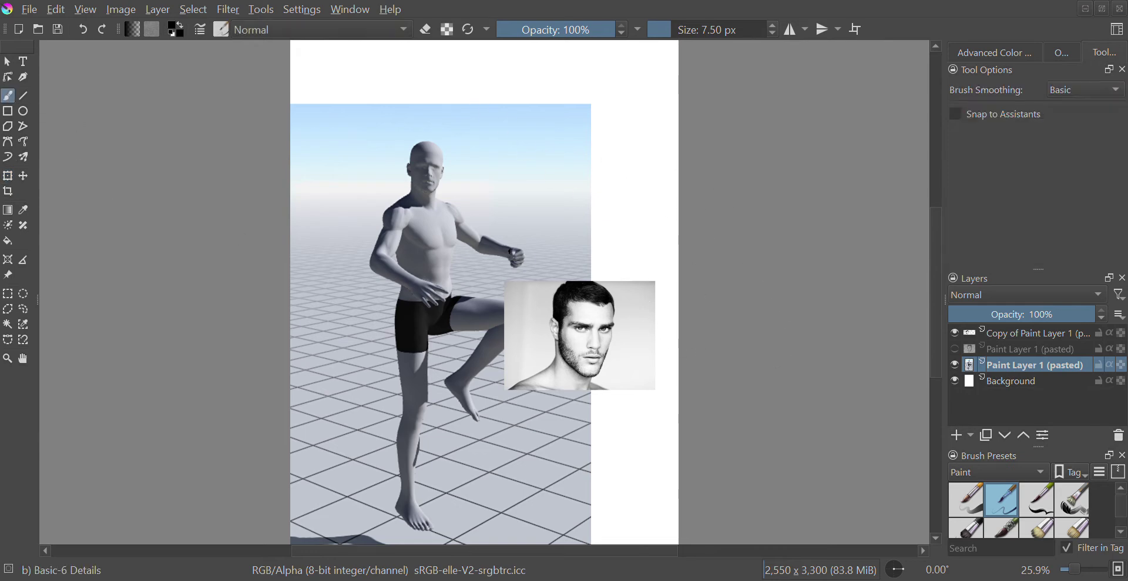
{"action": "right_click", "coordinate": [634, 265]}
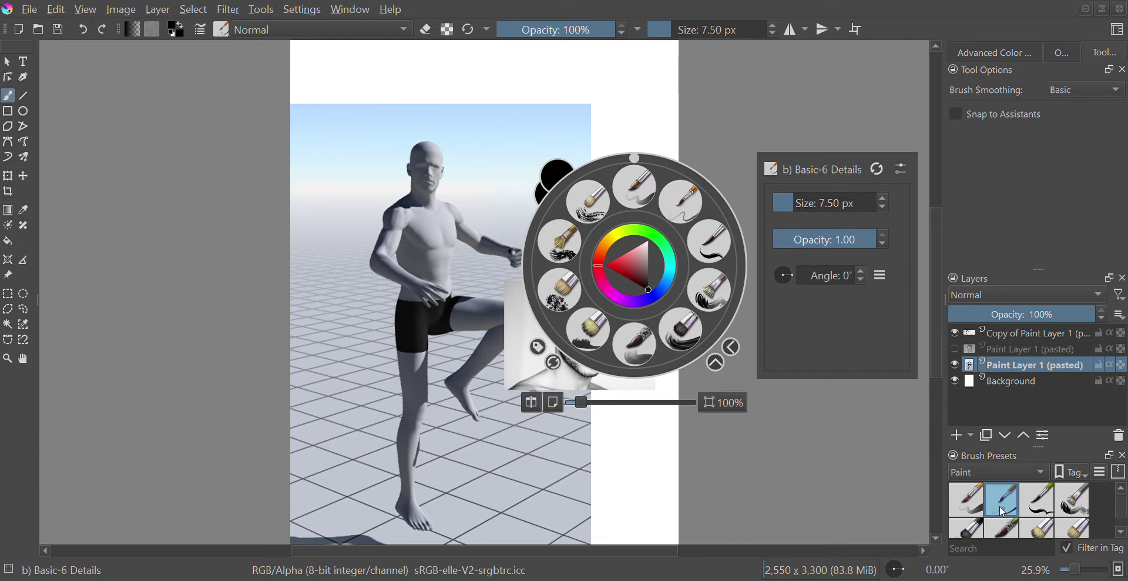
{"action": "left_click", "coordinate": [638, 347]}
{"action": "left_click_drag", "start_coordinate": [569, 230], "coordinate": [623, 231]}
{"action": "key", "text": "e"}
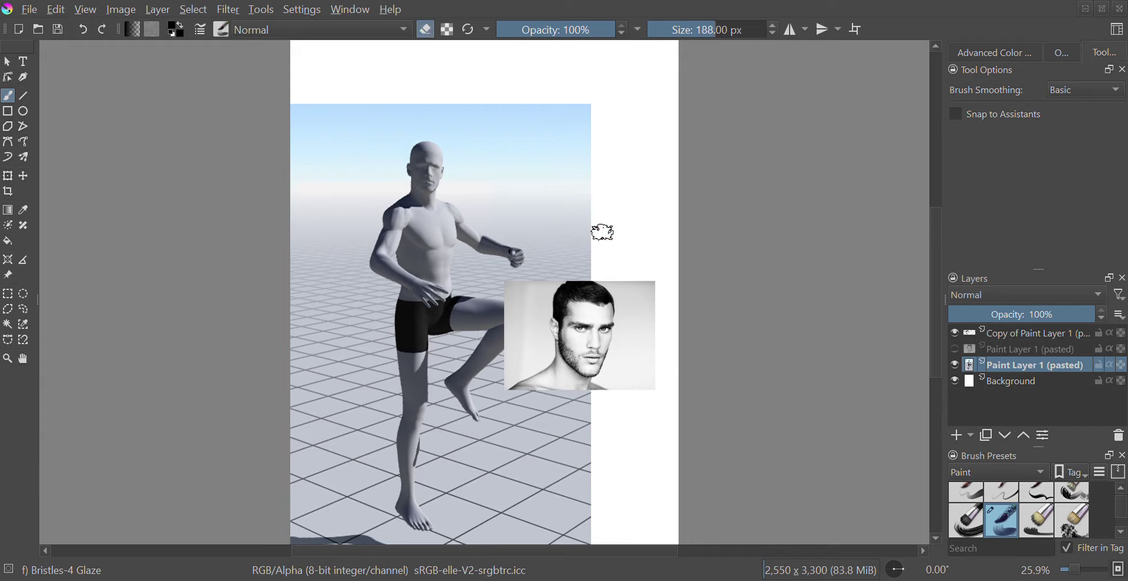
{"action": "left_click", "coordinate": [1002, 335]}
{"action": "mouse_move", "coordinate": [658, 372]}
{"action": "left_mouse_down"}
{"action": "mouse_move", "coordinate": [654, 270]}
{"action": "mouse_move", "coordinate": [646, 374]}
{"action": "mouse_move", "coordinate": [619, 276]}
{"action": "mouse_move", "coordinate": [627, 339]}
{"action": "mouse_move", "coordinate": [609, 385]}
{"action": "mouse_move", "coordinate": [623, 380]}
{"action": "left_mouse_up"}
{"action": "mouse_move", "coordinate": [531, 272]}
{"action": "left_mouse_down"}
{"action": "mouse_move", "coordinate": [520, 294]}
{"action": "mouse_move", "coordinate": [524, 265]}
{"action": "mouse_move", "coordinate": [541, 276]}
{"action": "mouse_move", "coordinate": [532, 324]}
{"action": "mouse_move", "coordinate": [547, 280]}
{"action": "mouse_move", "coordinate": [524, 354]}
{"action": "mouse_move", "coordinate": [513, 333]}
{"action": "mouse_move", "coordinate": [518, 366]}
{"action": "mouse_move", "coordinate": [501, 378]}
{"action": "mouse_move", "coordinate": [537, 352]}
{"action": "mouse_move", "coordinate": [539, 317]}
{"action": "mouse_move", "coordinate": [537, 352]}
{"action": "mouse_move", "coordinate": [496, 390]}
{"action": "left_mouse_up"}
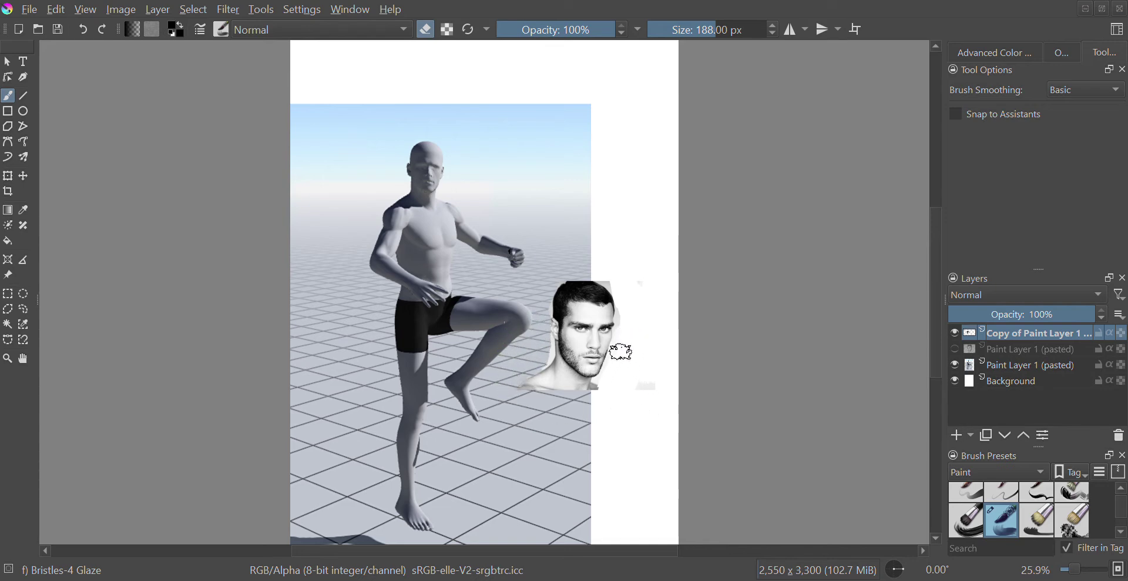
{"action": "mouse_move", "coordinate": [621, 351]}
{"action": "left_mouse_down"}
{"action": "mouse_move", "coordinate": [628, 308]}
{"action": "mouse_move", "coordinate": [605, 274]}
{"action": "mouse_move", "coordinate": [637, 350]}
{"action": "left_mouse_up"}
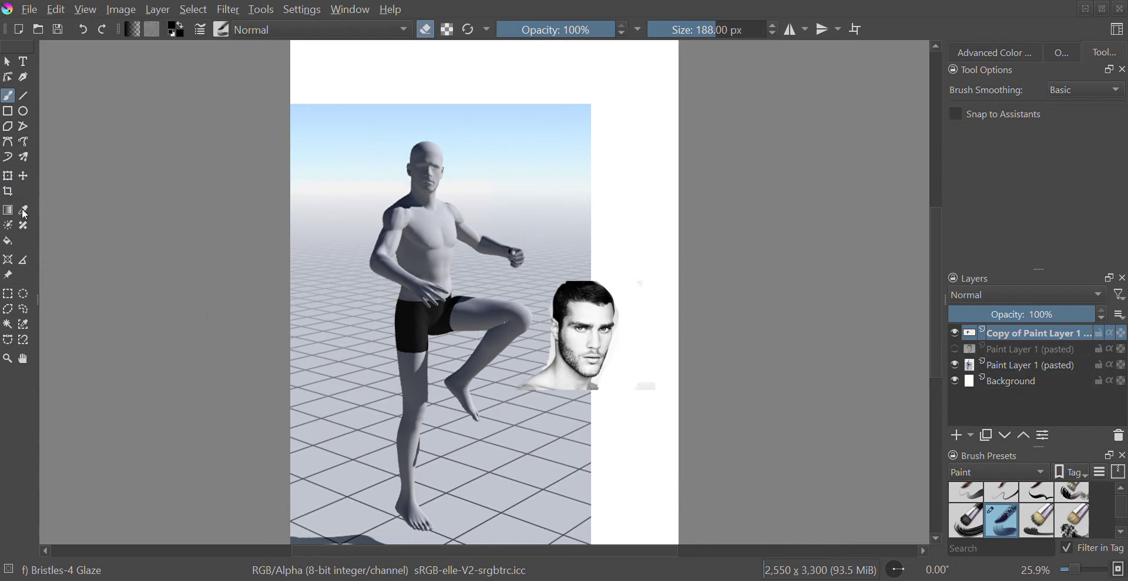
- Scale the cut-out head down and place it over the mannequin's head, checking the fit at 50% opacity before restoring 100%
{"action": "left_click", "coordinate": [8, 176]}
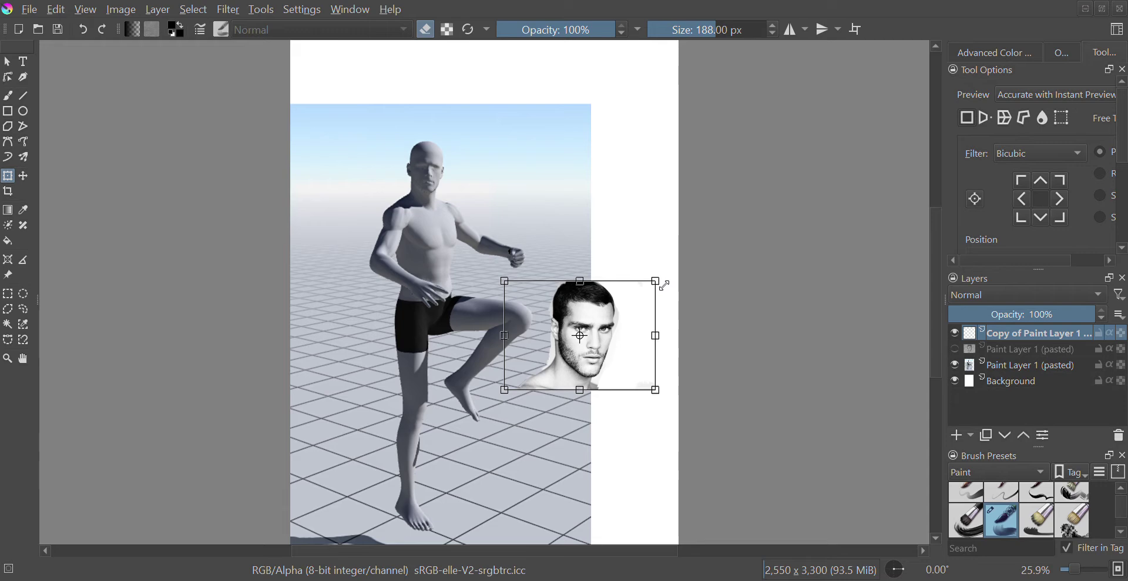
{"action": "left_click_drag", "start_coordinate": [665, 285], "coordinate": [471, 155]}
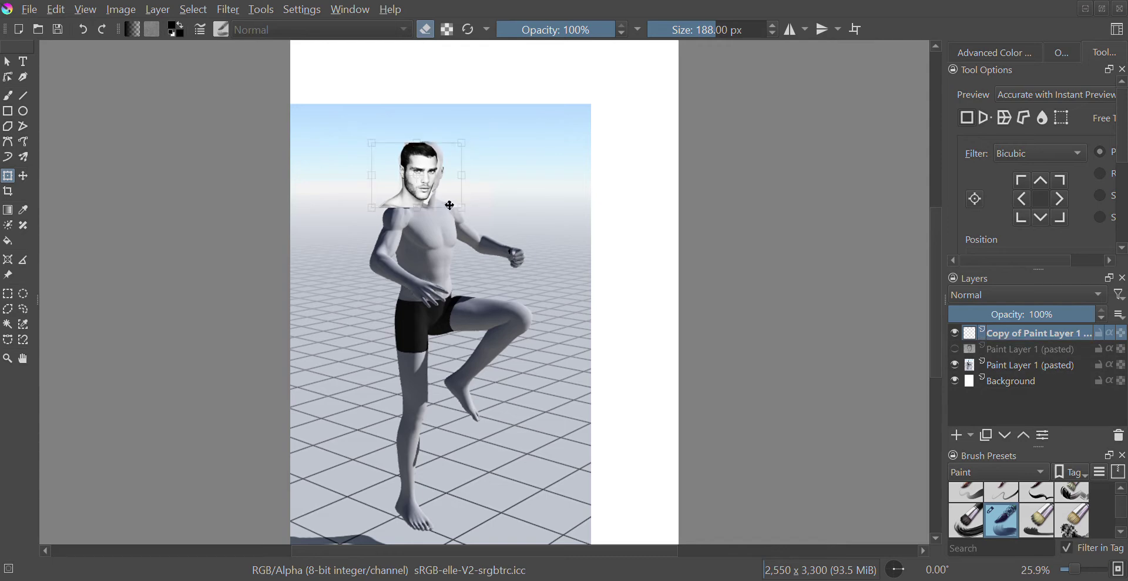
{"action": "left_click_drag", "start_coordinate": [451, 205], "coordinate": [459, 206]}
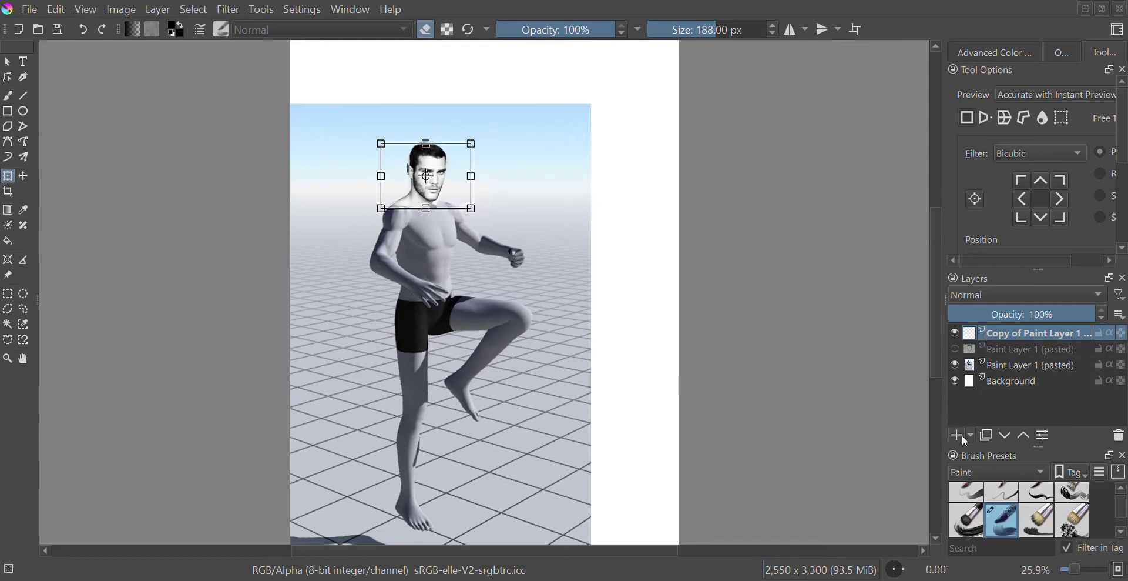
{"action": "key", "text": "Return"}
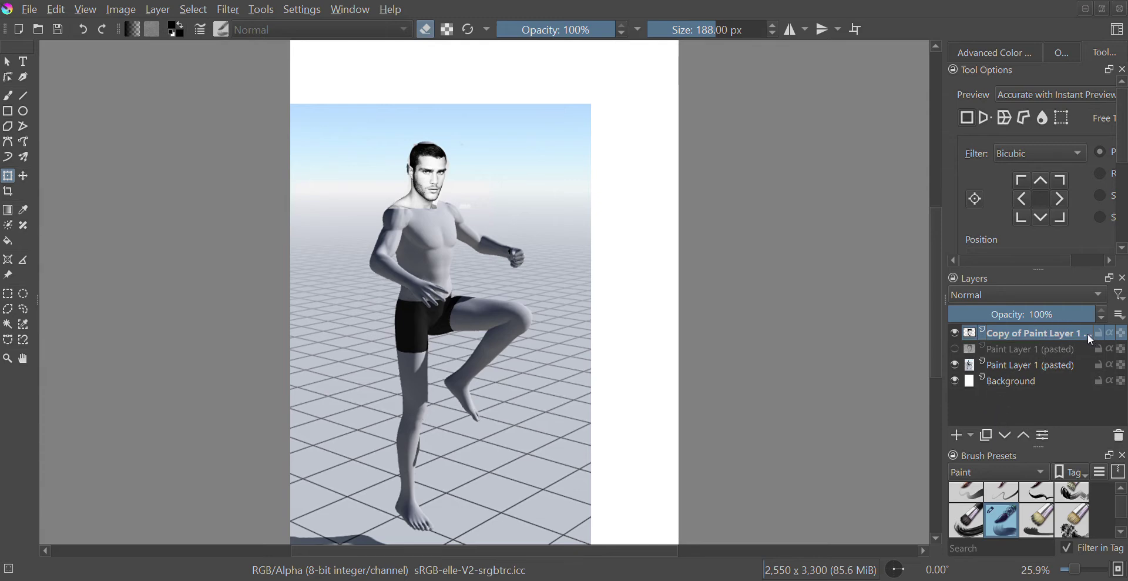
{"action": "left_click_drag", "start_coordinate": [1089, 322], "coordinate": [1035, 331]}
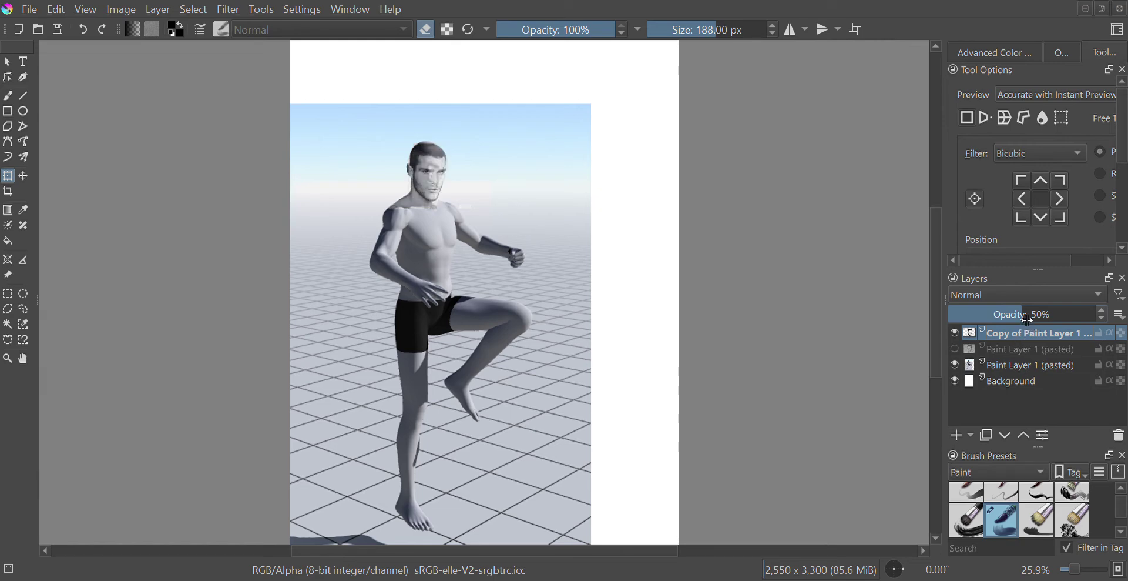
{"action": "left_click_drag", "start_coordinate": [1031, 320], "coordinate": [1094, 321]}
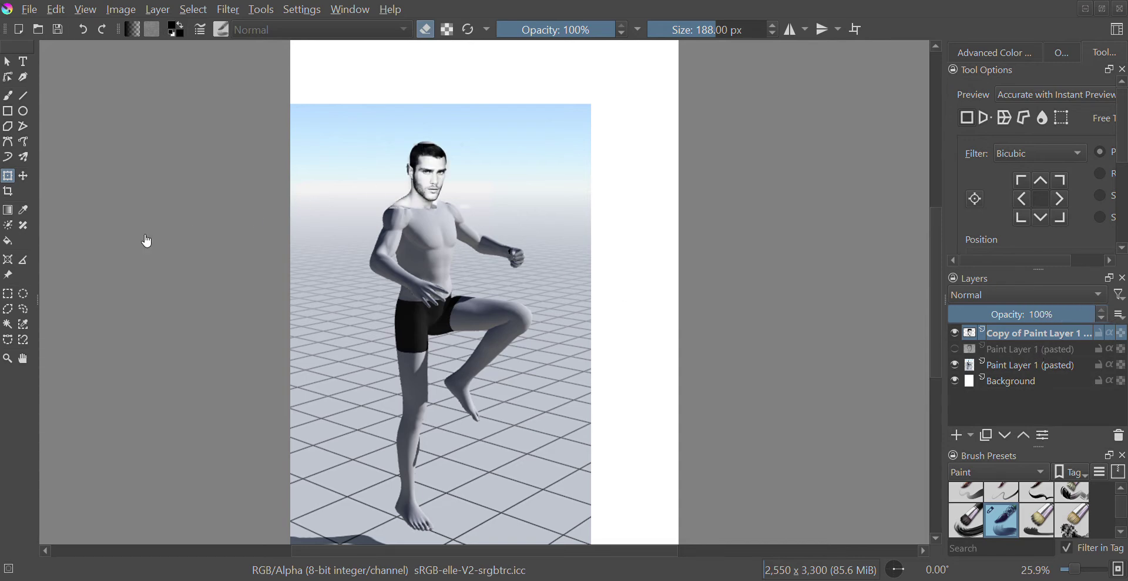
- Shrink the cut-out head slightly and reposition it so its neck meets the mannequin's shoulders
{"action": "left_click", "coordinate": [24, 175]}
{"action": "mouse_move", "coordinate": [445, 175]}
{"action": "left_mouse_down"}
{"action": "mouse_move", "coordinate": [504, 172]}
{"action": "mouse_move", "coordinate": [493, 184]}
{"action": "mouse_move", "coordinate": [451, 181]}
{"action": "left_mouse_up"}
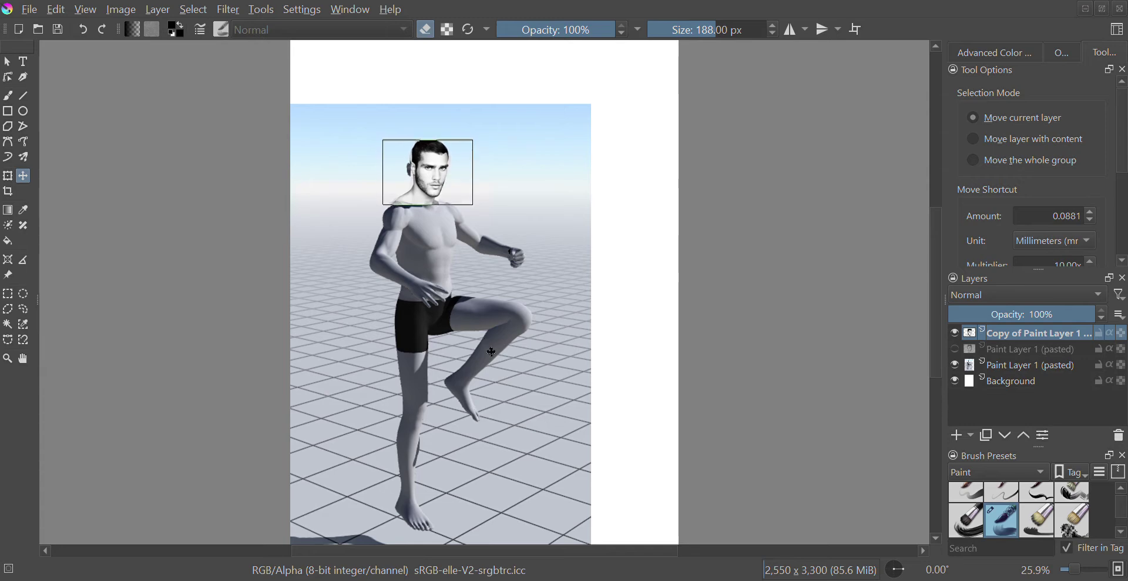
{"action": "key", "text": "ctrl+t"}
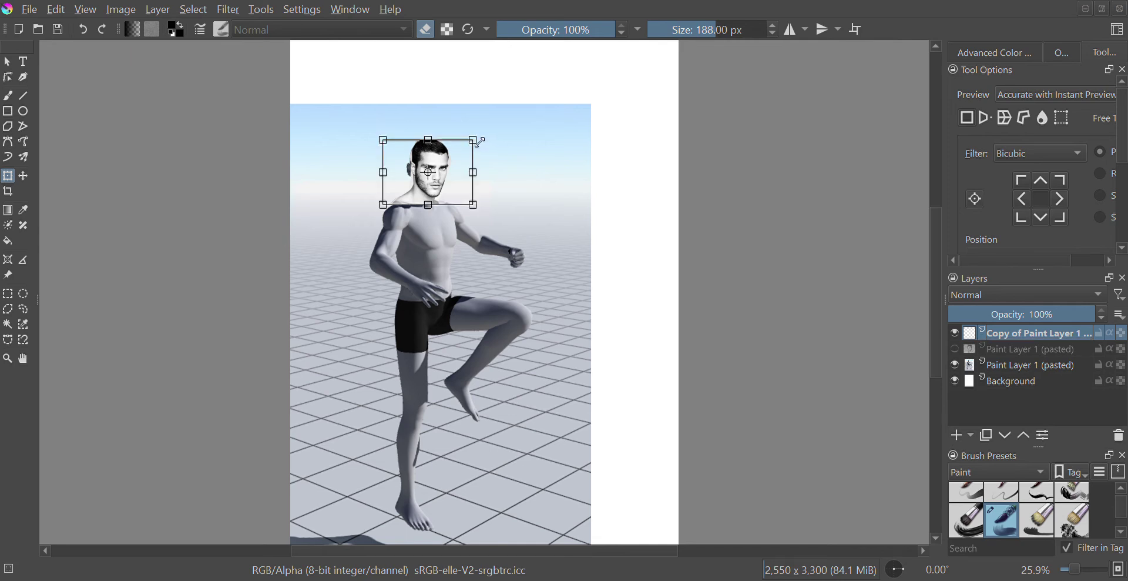
{"action": "left_click_drag", "start_coordinate": [479, 144], "coordinate": [475, 150]}
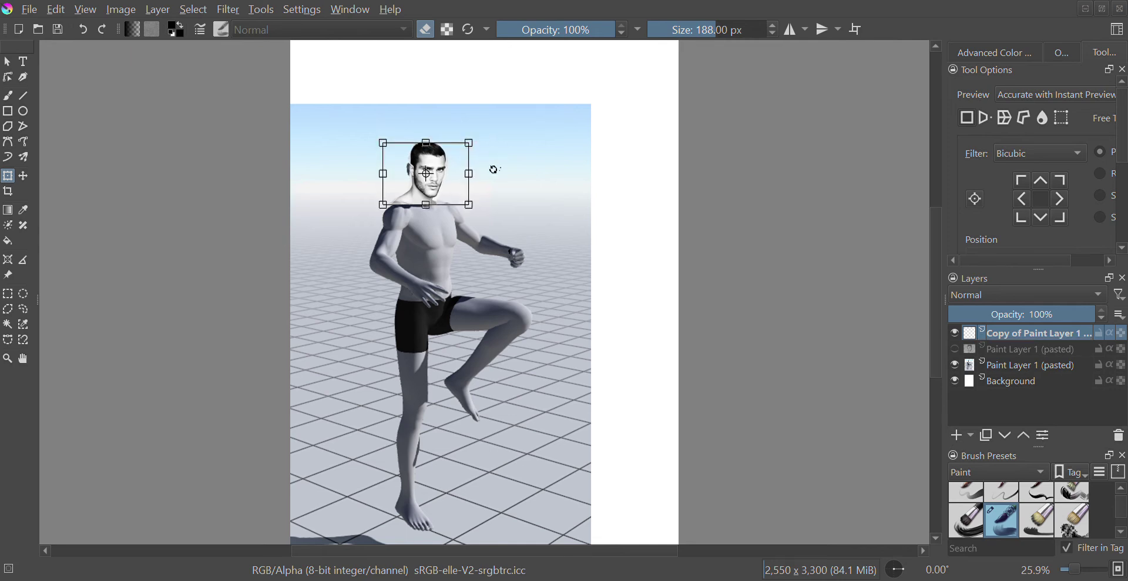
{"action": "key", "text": "Return"}
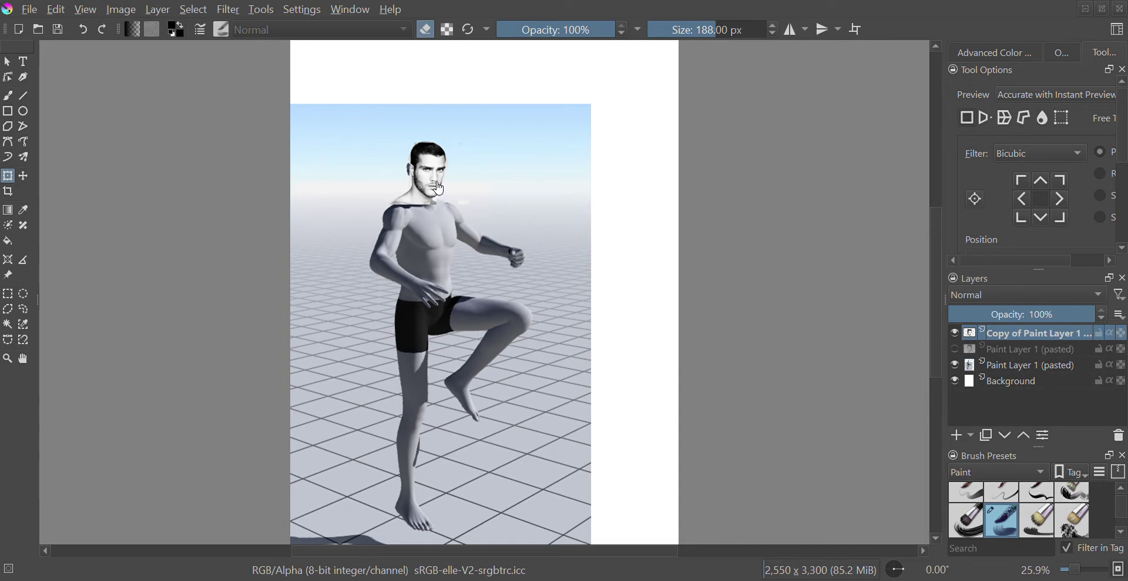
{"action": "left_click", "coordinate": [438, 187]}
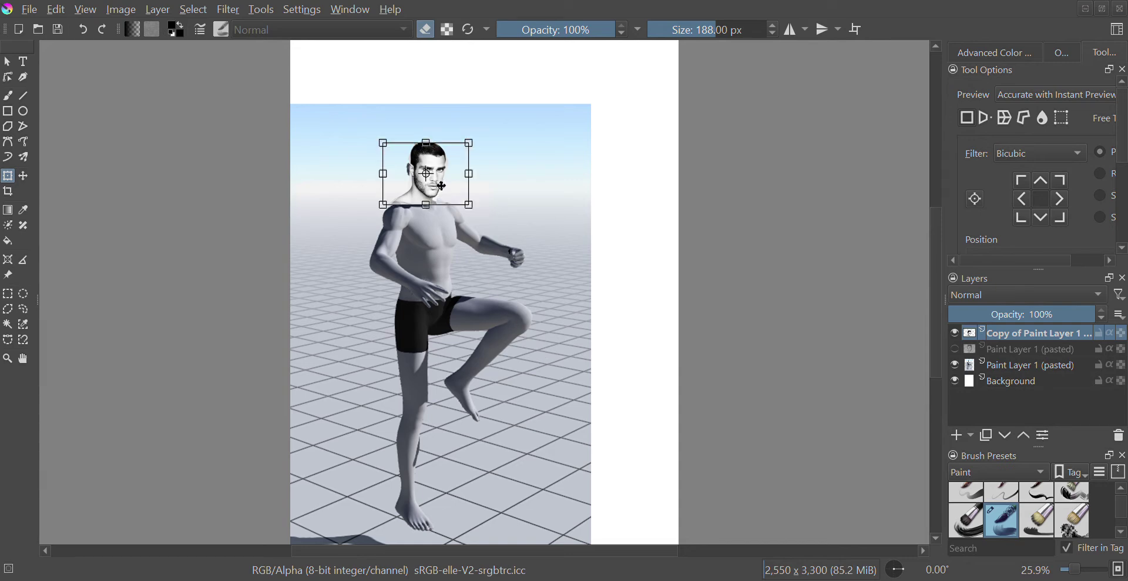
{"action": "left_click_drag", "start_coordinate": [440, 189], "coordinate": [443, 193]}
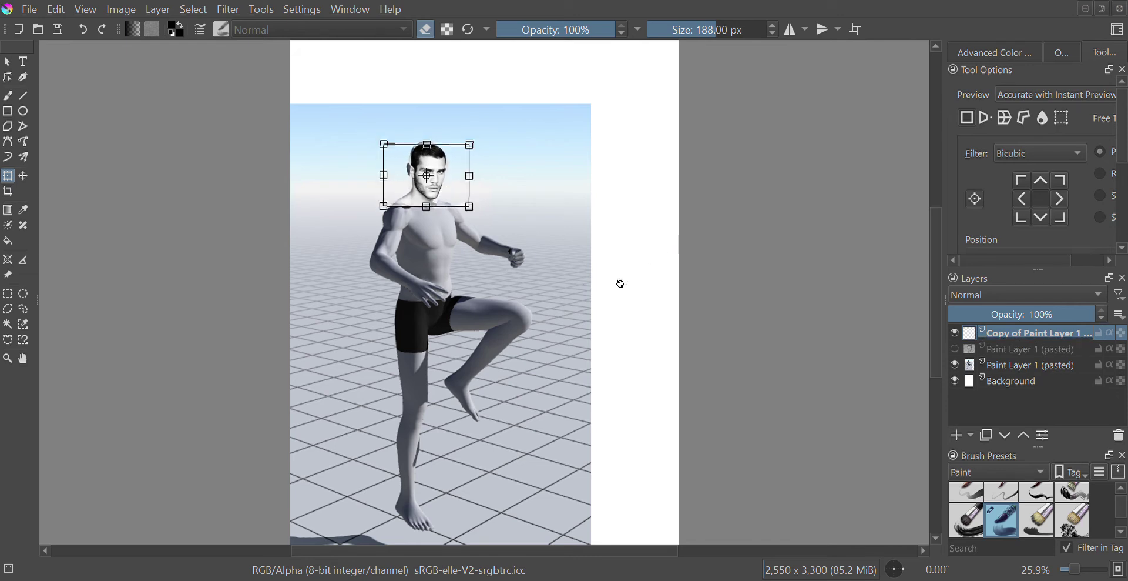
- Merge the head copy down into the mannequin layer and lower the merged layer's opacity to 40%
{"action": "left_click_drag", "start_coordinate": [1014, 333], "coordinate": [1052, 355]}
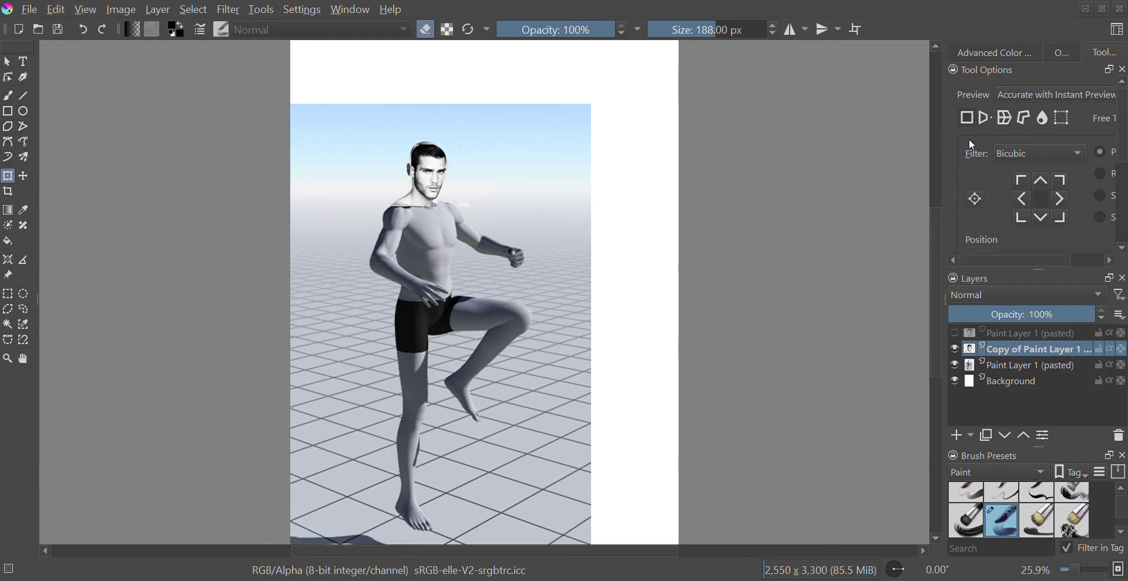
{"action": "key", "text": "shift+Delete"}
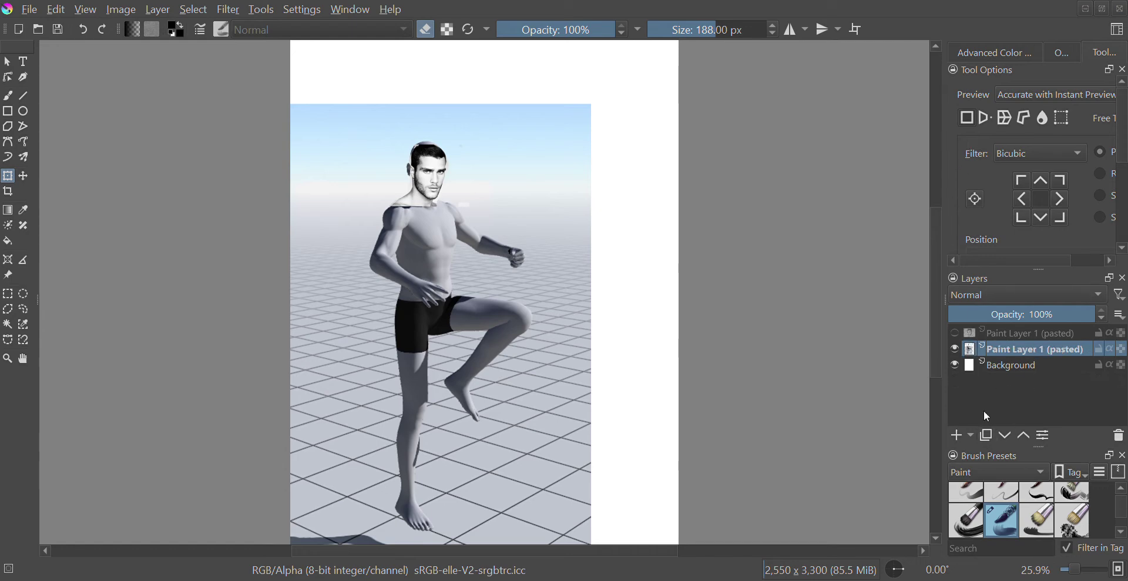
{"action": "left_click_drag", "start_coordinate": [1091, 322], "coordinate": [1005, 325]}
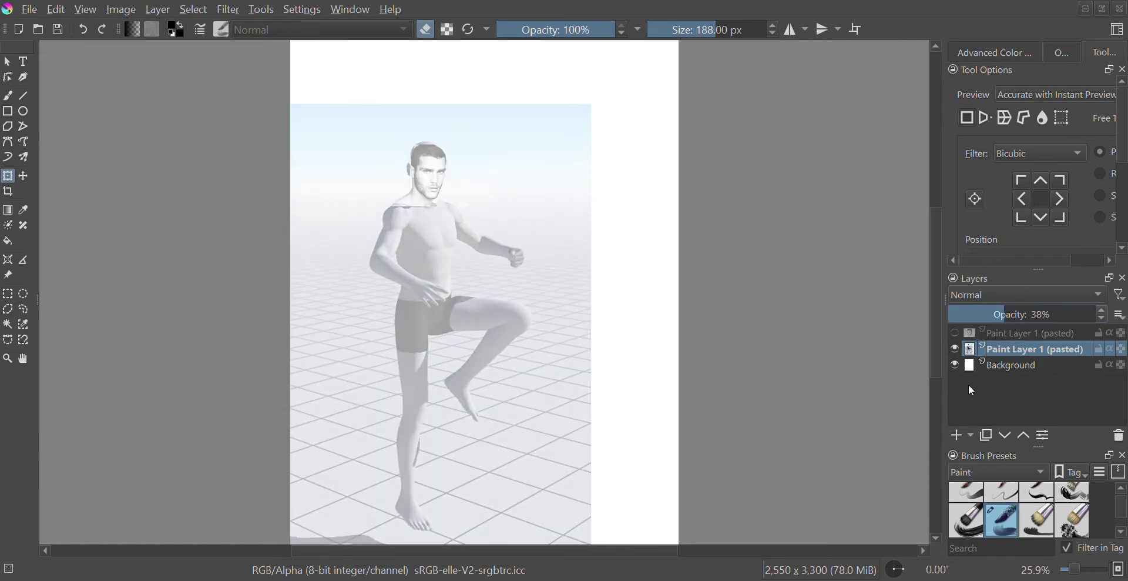
{"action": "left_click", "coordinate": [1006, 317]}
- Choose the Basic-6 Details brush for painting and add a new layer named "sketch" above the faded figure
{"action": "left_click", "coordinate": [9, 94]}
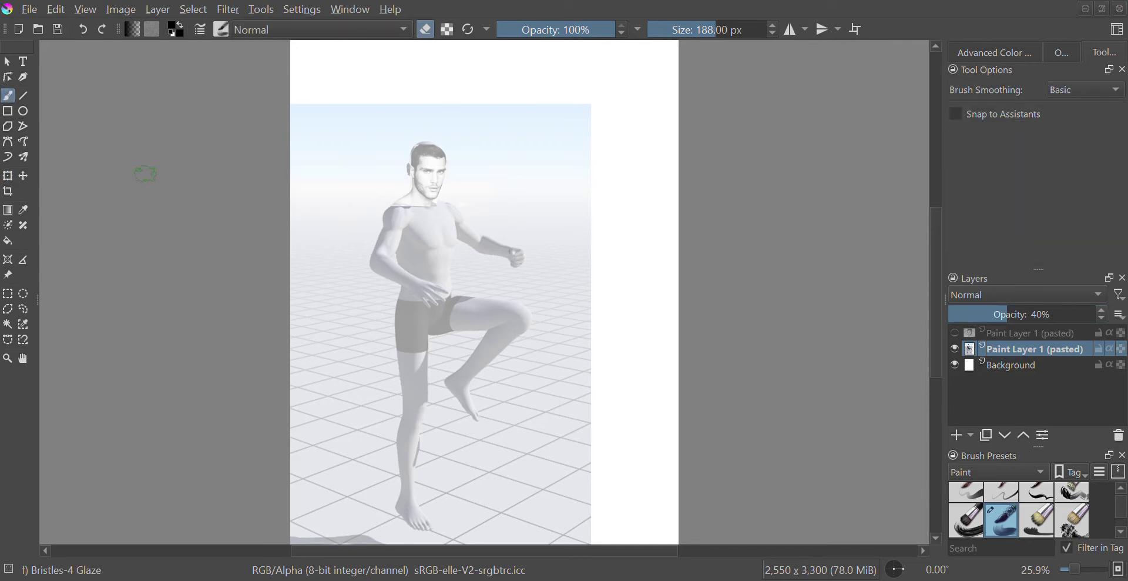
{"action": "right_click", "coordinate": [588, 332]}
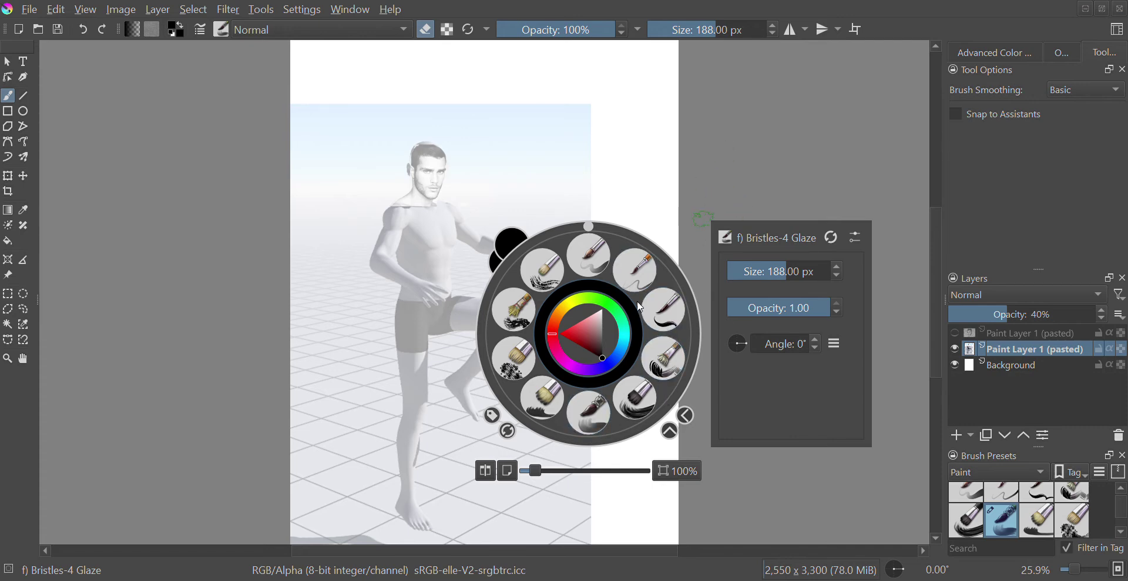
{"action": "left_click", "coordinate": [645, 261]}
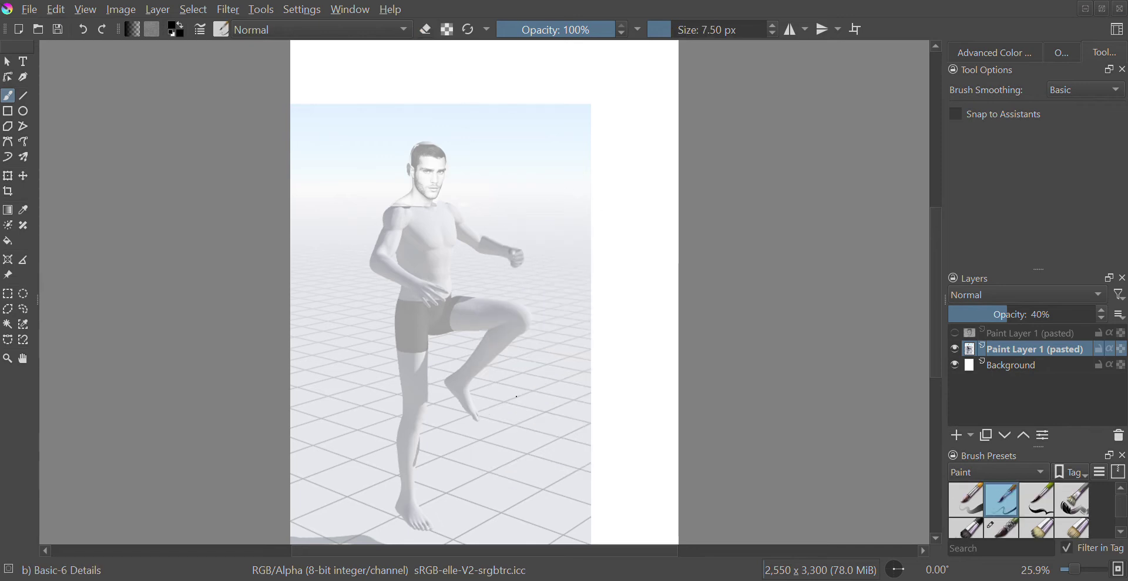
{"action": "left_click", "coordinate": [964, 442]}
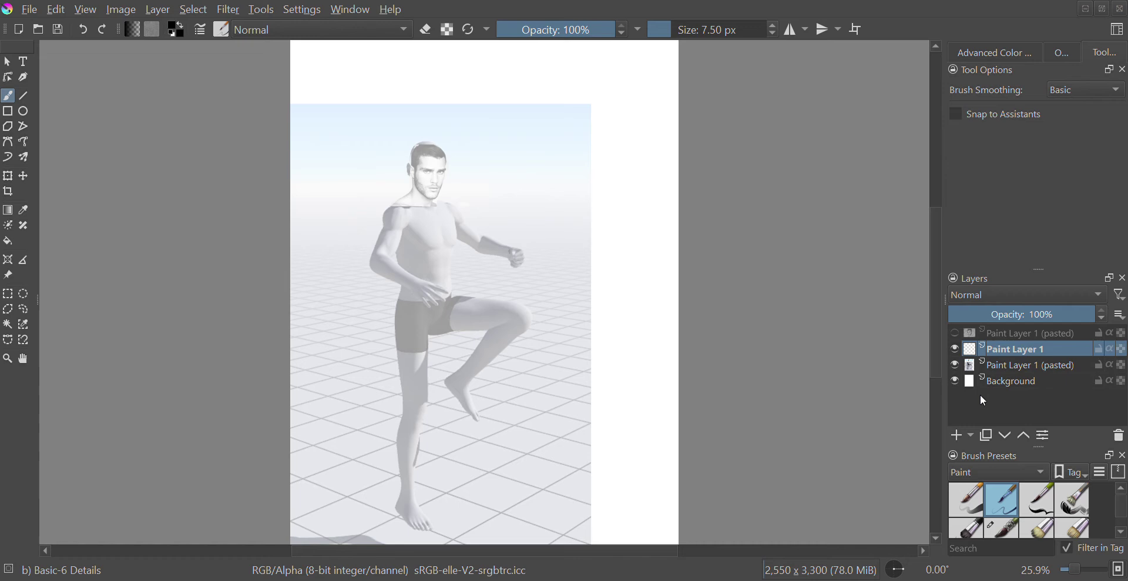
{"action": "double_click", "coordinate": [1006, 347]}
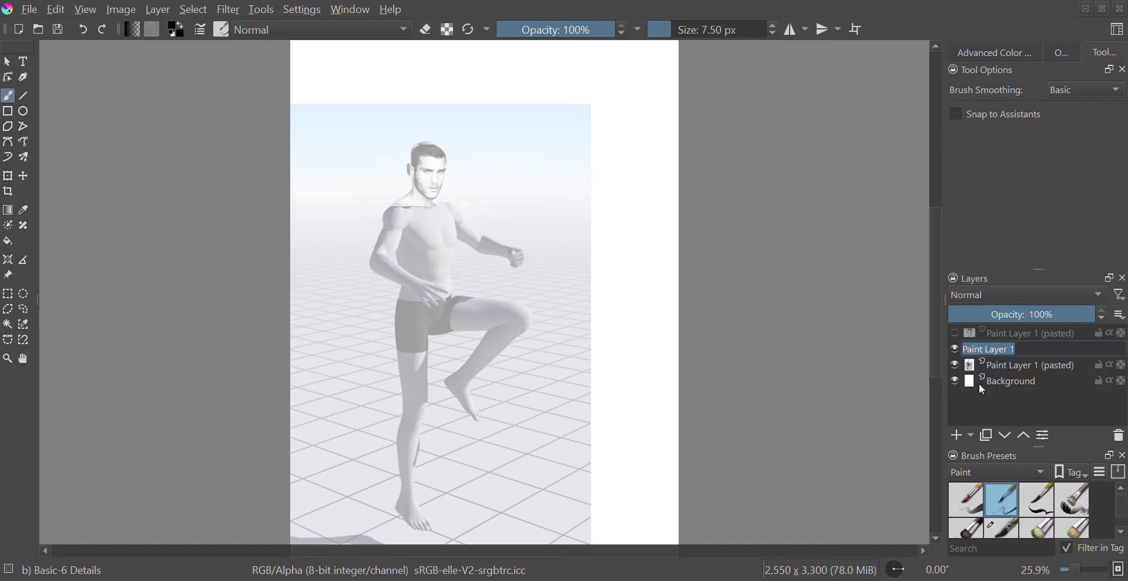
{"action": "type", "text": "sketch"}
{"action": "key", "text": "Return"}
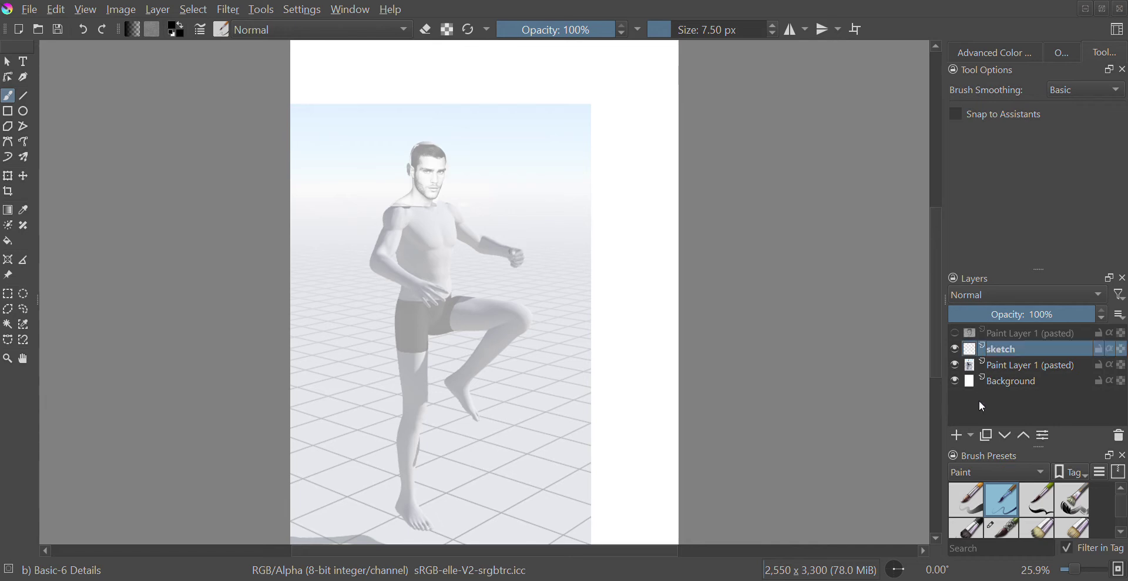
- Sketch the ribcage sides, its lower edge and a flat oval shoulder line over the figure's torso
{"action": "scroll", "coordinate": [491, 278], "scroll_direction": "up", "scroll_amount": 5}
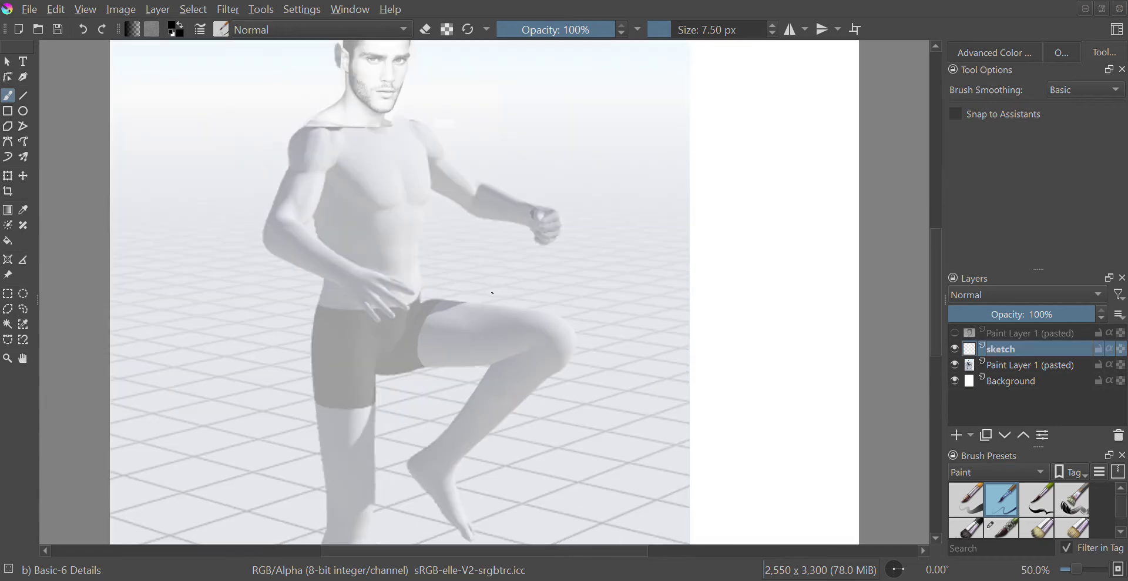
{"action": "left_click_drag", "start_coordinate": [514, 259], "coordinate": [706, 421]}
{"action": "scroll", "coordinate": [698, 421], "scroll_direction": "up", "scroll_amount": 1}
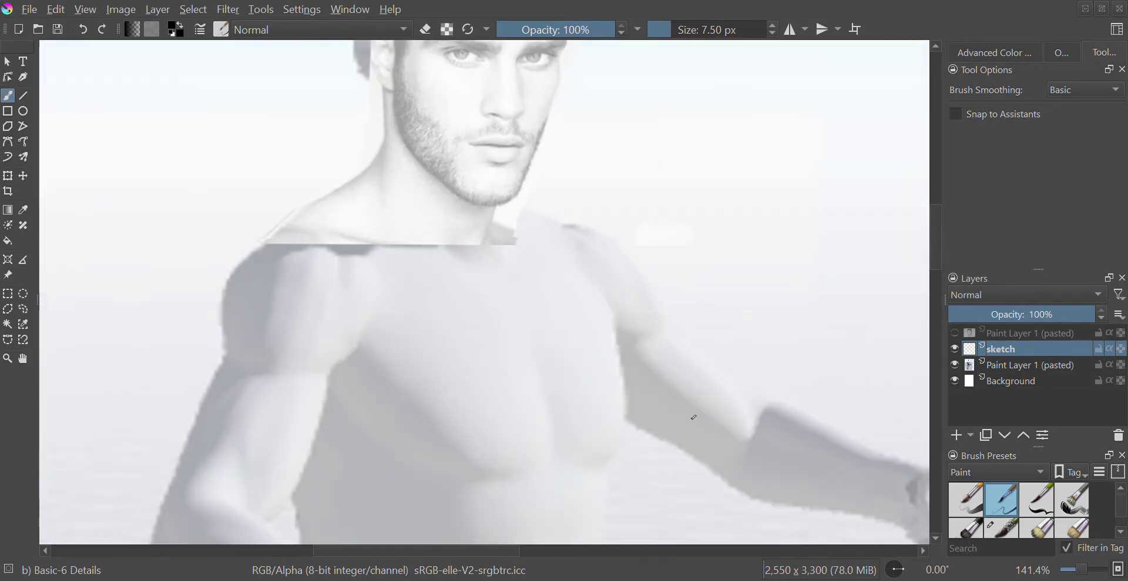
{"action": "scroll", "coordinate": [694, 416], "scroll_direction": "down", "scroll_amount": 2}
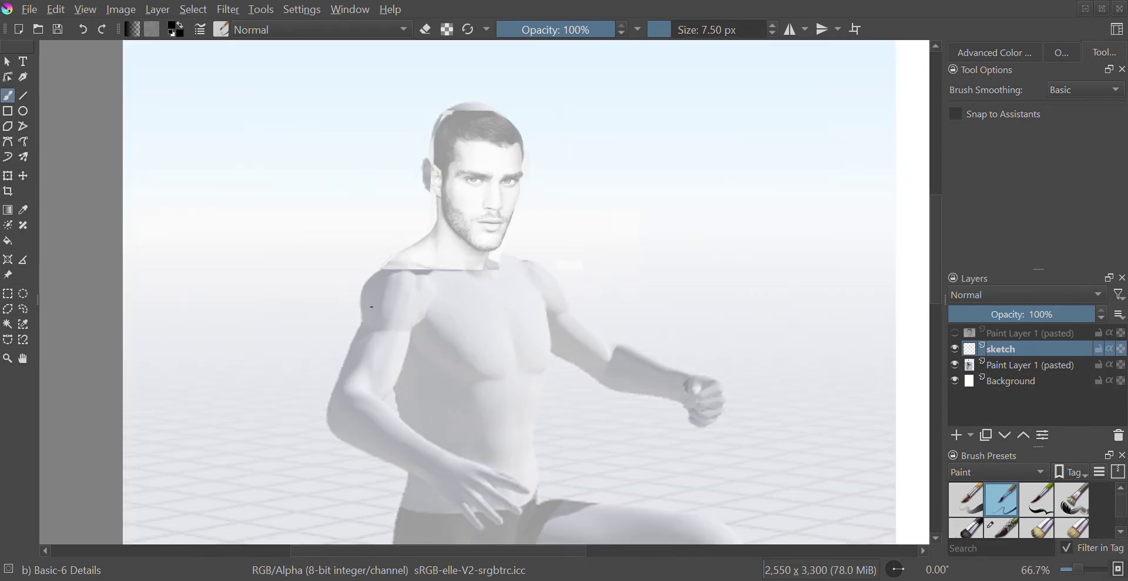
{"action": "mouse_move", "coordinate": [382, 307]}
{"action": "left_mouse_down"}
{"action": "mouse_move", "coordinate": [426, 417]}
{"action": "mouse_move", "coordinate": [408, 378]}
{"action": "mouse_move", "coordinate": [476, 425]}
{"action": "left_mouse_up"}
{"action": "mouse_move", "coordinate": [555, 309]}
{"action": "left_mouse_down"}
{"action": "mouse_move", "coordinate": [541, 400]}
{"action": "mouse_move", "coordinate": [549, 291]}
{"action": "left_mouse_up"}
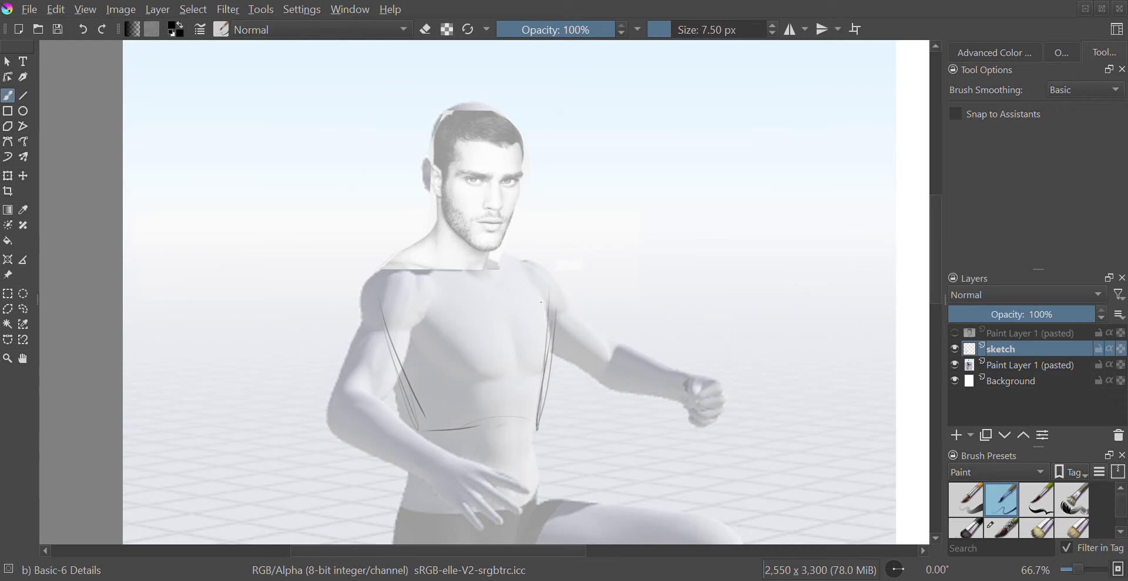
{"action": "mouse_move", "coordinate": [378, 265]}
{"action": "left_mouse_down"}
{"action": "mouse_move", "coordinate": [487, 267]}
{"action": "mouse_move", "coordinate": [422, 263]}
{"action": "mouse_move", "coordinate": [523, 282]}
{"action": "mouse_move", "coordinate": [500, 262]}
{"action": "mouse_move", "coordinate": [408, 266]}
{"action": "left_mouse_up"}
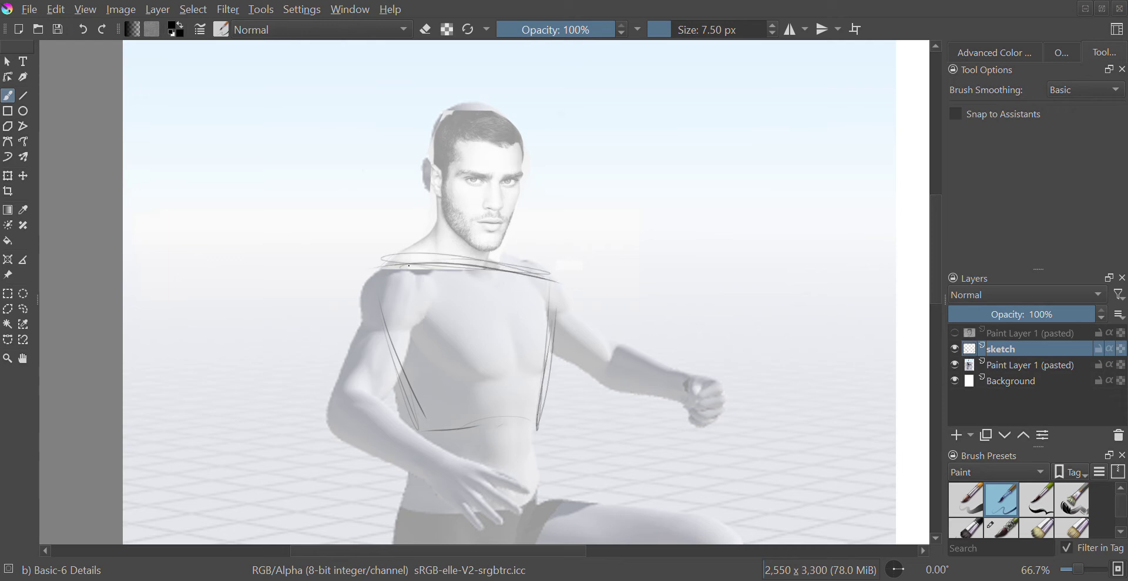
- Sketch the neck contours, collar line, vertical torso centre line and lower chest line
{"action": "mouse_move", "coordinate": [440, 209]}
{"action": "left_mouse_down"}
{"action": "mouse_move", "coordinate": [437, 247]}
{"action": "mouse_move", "coordinate": [412, 260]}
{"action": "left_mouse_up"}
{"action": "mouse_move", "coordinate": [487, 252]}
{"action": "left_mouse_down"}
{"action": "mouse_move", "coordinate": [502, 262]}
{"action": "mouse_move", "coordinate": [488, 294]}
{"action": "mouse_move", "coordinate": [506, 267]}
{"action": "left_mouse_up"}
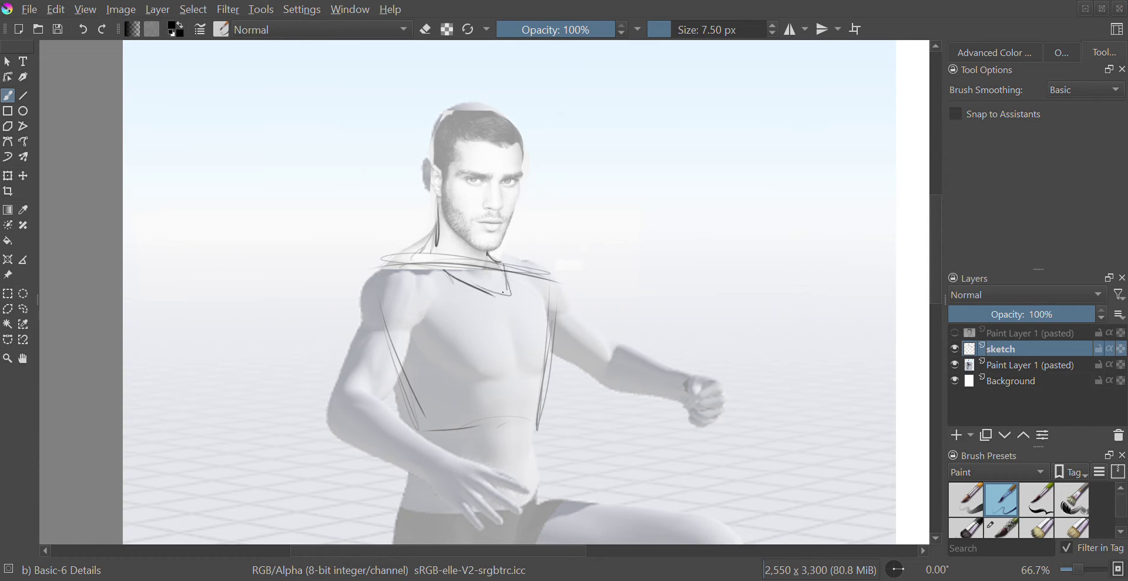
{"action": "left_click_drag", "start_coordinate": [507, 306], "coordinate": [516, 391]}
{"action": "left_click_drag", "start_coordinate": [508, 329], "coordinate": [516, 419]}
{"action": "mouse_move", "coordinate": [409, 340]}
{"action": "left_mouse_down"}
{"action": "mouse_move", "coordinate": [524, 400]}
{"action": "mouse_move", "coordinate": [485, 383]}
{"action": "left_mouse_up"}
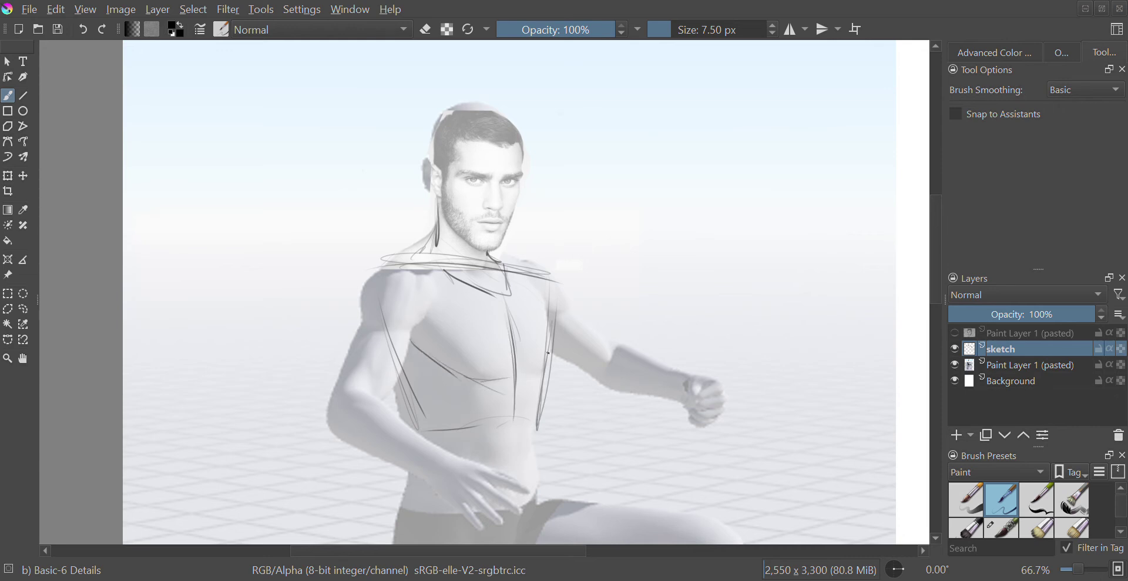
{"action": "left_click_drag", "start_coordinate": [549, 353], "coordinate": [541, 362]}
- Sketch the rounded shoulder, upper arm, bent elbow, forearm and wrist of the arm held across the waist
{"action": "mouse_move", "coordinate": [364, 272]}
{"action": "left_mouse_down"}
{"action": "mouse_move", "coordinate": [365, 324]}
{"action": "mouse_move", "coordinate": [352, 285]}
{"action": "mouse_move", "coordinate": [421, 316]}
{"action": "left_mouse_up"}
{"action": "left_click_drag", "start_coordinate": [351, 303], "coordinate": [406, 260]}
{"action": "left_click_drag", "start_coordinate": [408, 327], "coordinate": [385, 389]}
{"action": "left_click_drag", "start_coordinate": [351, 320], "coordinate": [338, 379]}
{"action": "mouse_move", "coordinate": [394, 273]}
{"action": "left_mouse_down"}
{"action": "mouse_move", "coordinate": [359, 395]}
{"action": "mouse_move", "coordinate": [438, 464]}
{"action": "left_mouse_up"}
{"action": "left_click_drag", "start_coordinate": [340, 367], "coordinate": [330, 422]}
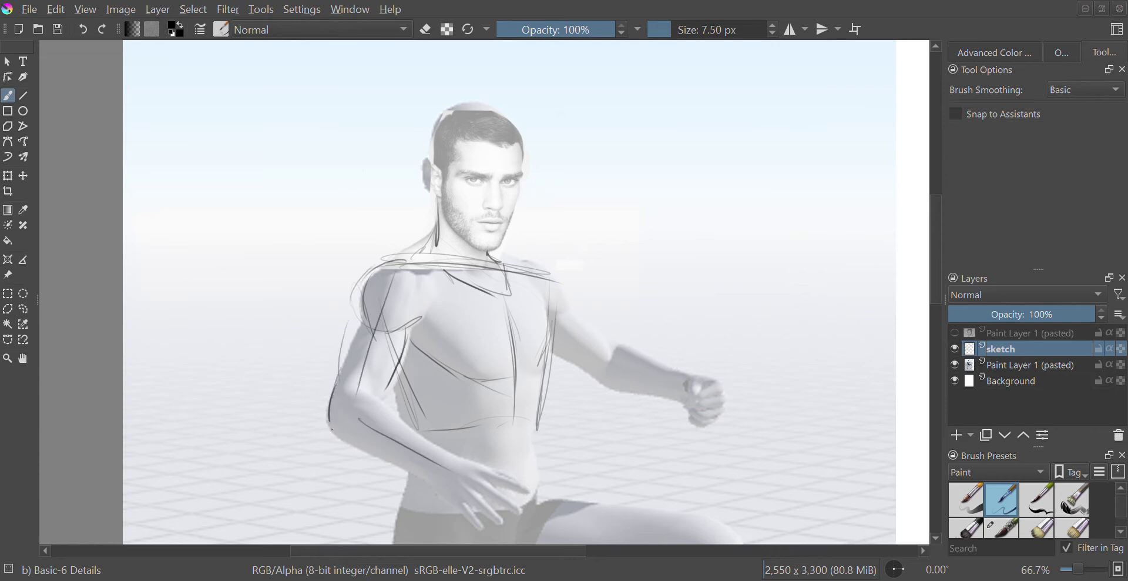
{"action": "mouse_move", "coordinate": [385, 382]}
{"action": "left_mouse_down"}
{"action": "mouse_move", "coordinate": [389, 405]}
{"action": "mouse_move", "coordinate": [471, 470]}
{"action": "mouse_move", "coordinate": [427, 479]}
{"action": "mouse_move", "coordinate": [474, 481]}
{"action": "mouse_move", "coordinate": [461, 498]}
{"action": "left_mouse_up"}
{"action": "left_click_drag", "start_coordinate": [440, 455], "coordinate": [471, 467]}
{"action": "left_click_drag", "start_coordinate": [327, 427], "coordinate": [420, 477]}
- Retrace the torso's side below the outstretched arm and mark both shoulder joints with small circles
{"action": "left_click_drag", "start_coordinate": [539, 405], "coordinate": [549, 316]}
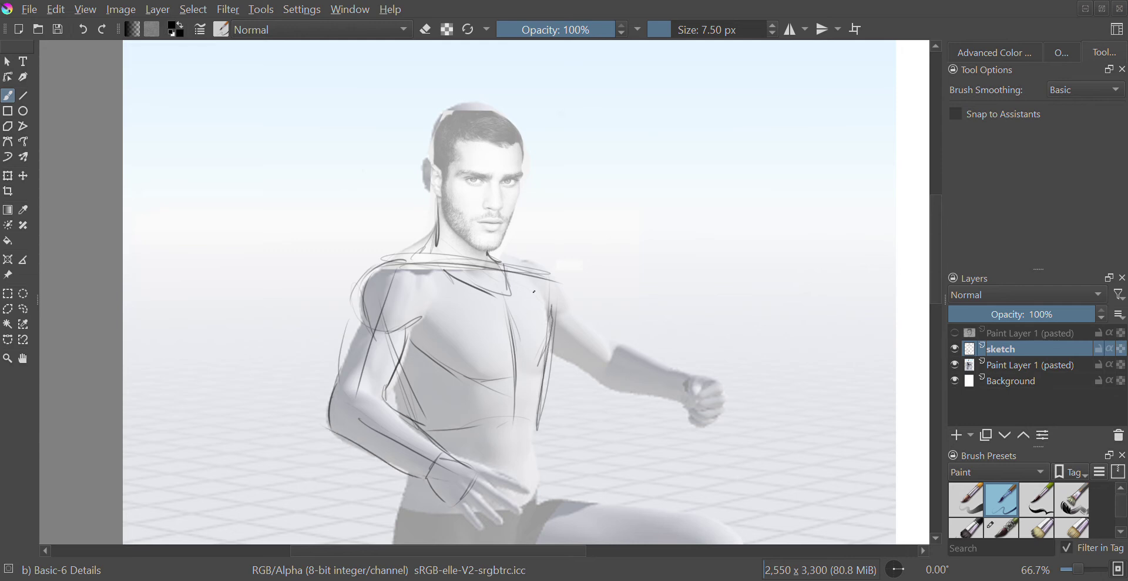
{"action": "mouse_move", "coordinate": [544, 274]}
{"action": "left_mouse_down"}
{"action": "mouse_move", "coordinate": [561, 291]}
{"action": "mouse_move", "coordinate": [541, 304]}
{"action": "left_mouse_up"}
{"action": "left_click_drag", "start_coordinate": [396, 270], "coordinate": [389, 295]}
- Outline the outstretched arm from shoulder to wrist and sketch the fingers of its clenched fist
{"action": "mouse_move", "coordinate": [573, 316]}
{"action": "left_mouse_down"}
{"action": "mouse_move", "coordinate": [611, 351]}
{"action": "mouse_move", "coordinate": [557, 312]}
{"action": "mouse_move", "coordinate": [553, 331]}
{"action": "mouse_move", "coordinate": [613, 363]}
{"action": "mouse_move", "coordinate": [554, 335]}
{"action": "mouse_move", "coordinate": [555, 356]}
{"action": "mouse_move", "coordinate": [606, 388]}
{"action": "left_mouse_up"}
{"action": "left_click_drag", "start_coordinate": [614, 344], "coordinate": [656, 354]}
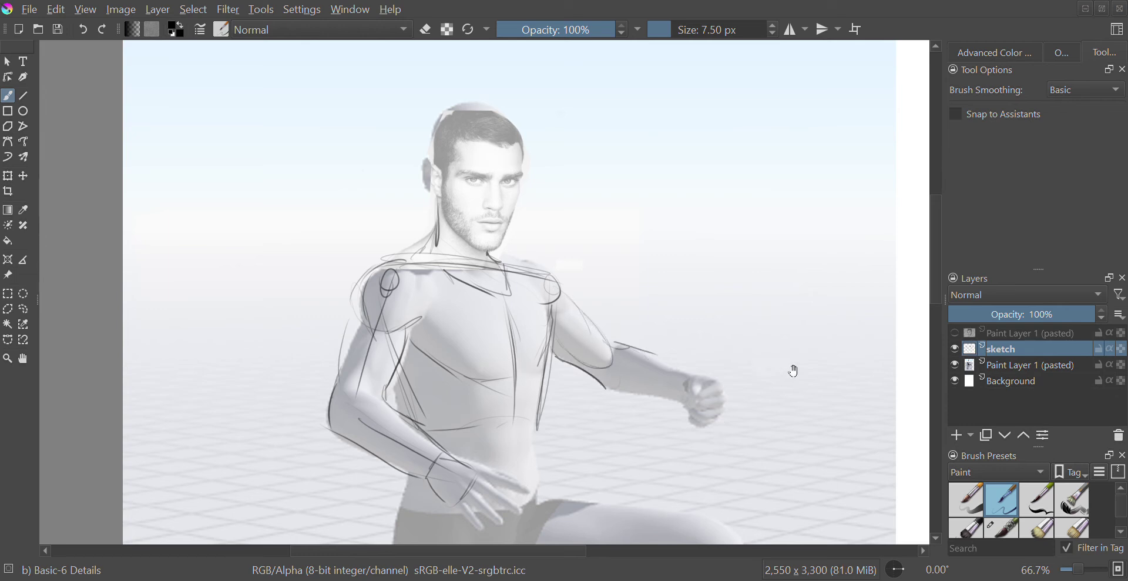
{"action": "left_click_drag", "start_coordinate": [791, 372], "coordinate": [659, 350]}
{"action": "key", "text": "plus"}
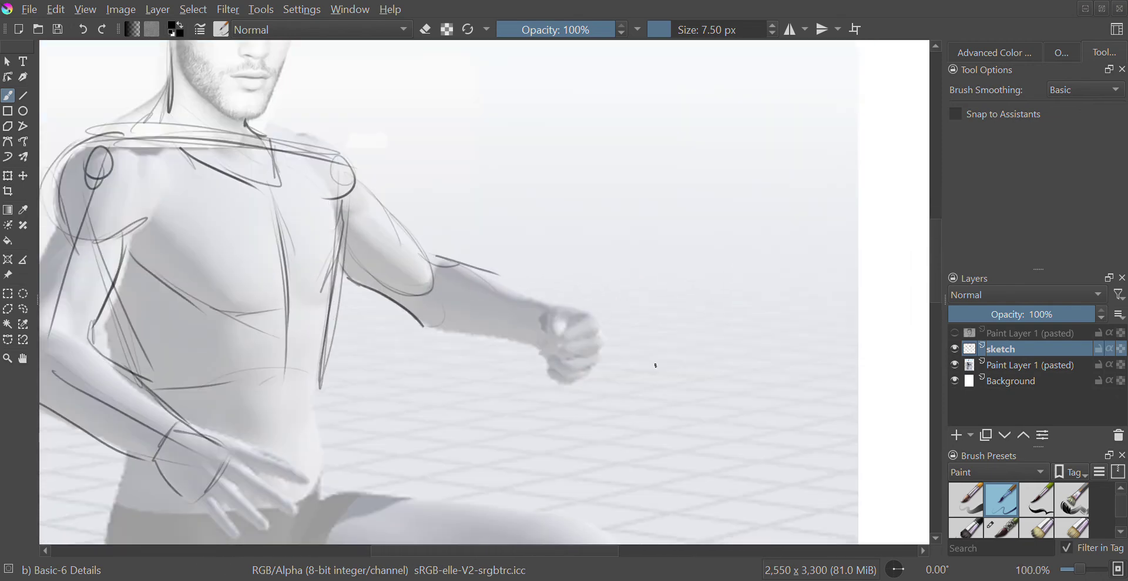
{"action": "left_click_drag", "start_coordinate": [420, 324], "coordinate": [534, 345]}
{"action": "mouse_move", "coordinate": [488, 274]}
{"action": "left_mouse_down"}
{"action": "mouse_move", "coordinate": [561, 331]}
{"action": "mouse_move", "coordinate": [600, 334]}
{"action": "mouse_move", "coordinate": [600, 350]}
{"action": "mouse_move", "coordinate": [573, 354]}
{"action": "mouse_move", "coordinate": [592, 365]}
{"action": "mouse_move", "coordinate": [565, 369]}
{"action": "mouse_move", "coordinate": [574, 378]}
{"action": "mouse_move", "coordinate": [535, 363]}
{"action": "mouse_move", "coordinate": [555, 365]}
{"action": "left_mouse_up"}
{"action": "left_click_drag", "start_coordinate": [534, 348], "coordinate": [549, 360]}
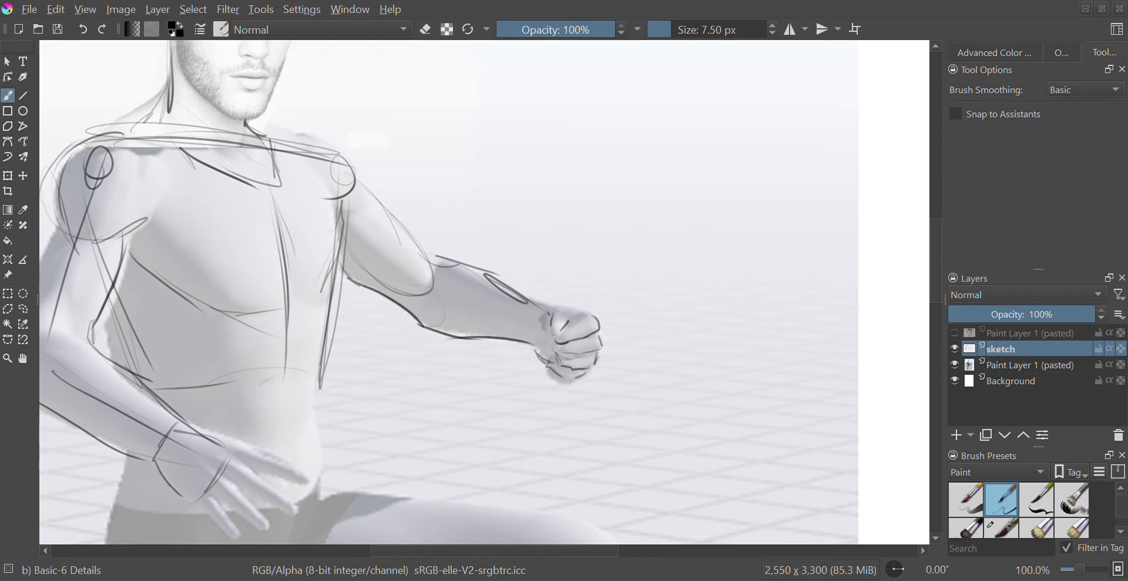
{"action": "mouse_move", "coordinate": [527, 295]}
{"action": "left_mouse_down"}
{"action": "mouse_move", "coordinate": [561, 312]}
{"action": "mouse_move", "coordinate": [435, 256]}
{"action": "left_mouse_up"}
{"action": "left_click_drag", "start_coordinate": [353, 169], "coordinate": [433, 284]}
{"action": "left_click_drag", "start_coordinate": [343, 151], "coordinate": [354, 190]}
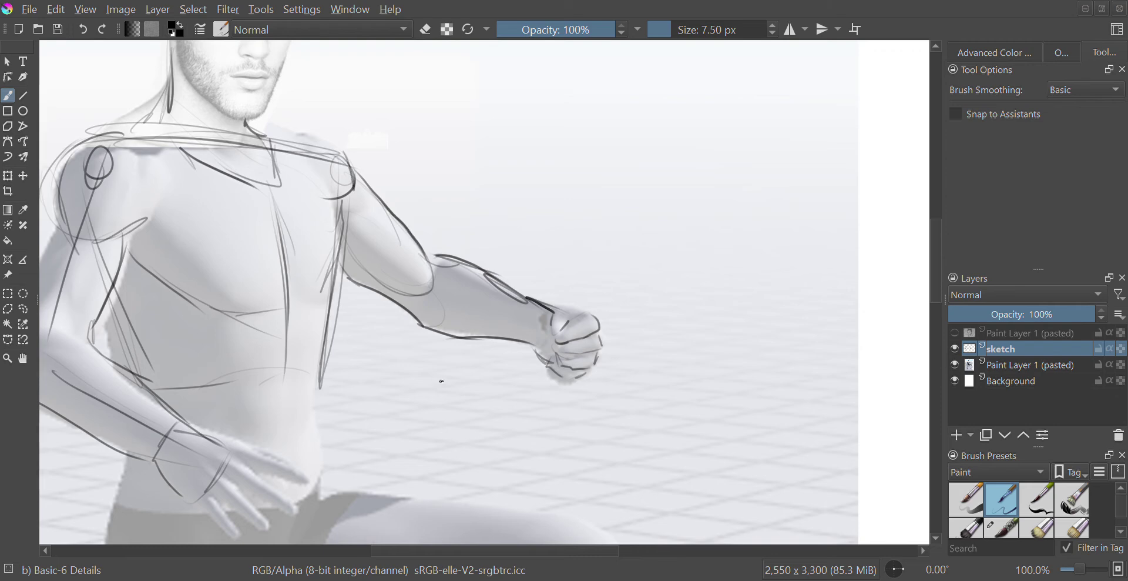
- Outline both sides of the waist and trace the spread fingers of the hand in front of it
{"action": "left_click_drag", "start_coordinate": [540, 389], "coordinate": [617, 230]}
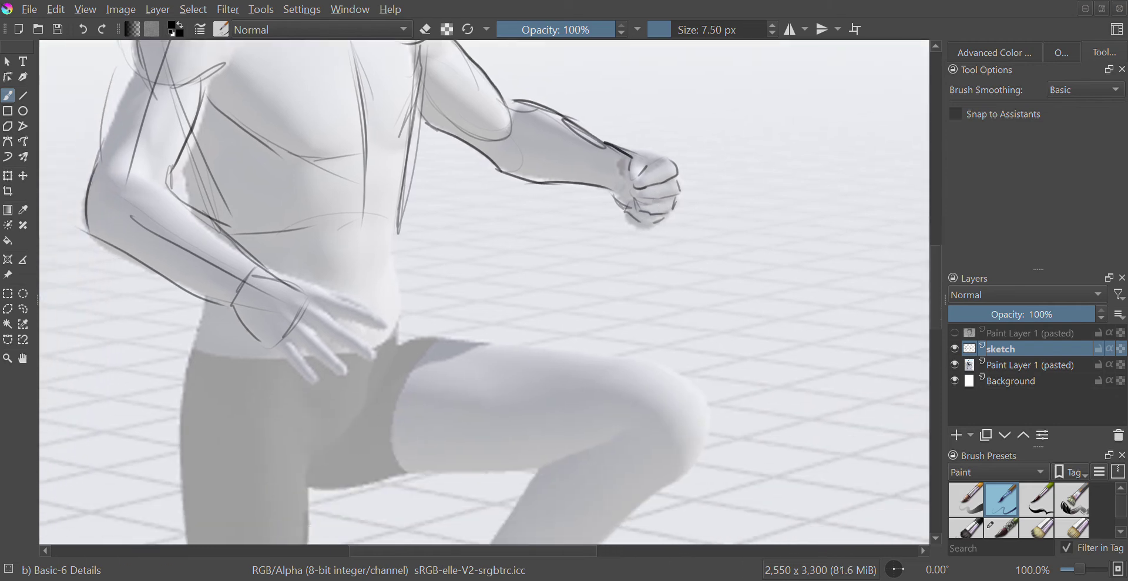
{"action": "left_click_drag", "start_coordinate": [397, 207], "coordinate": [398, 336]}
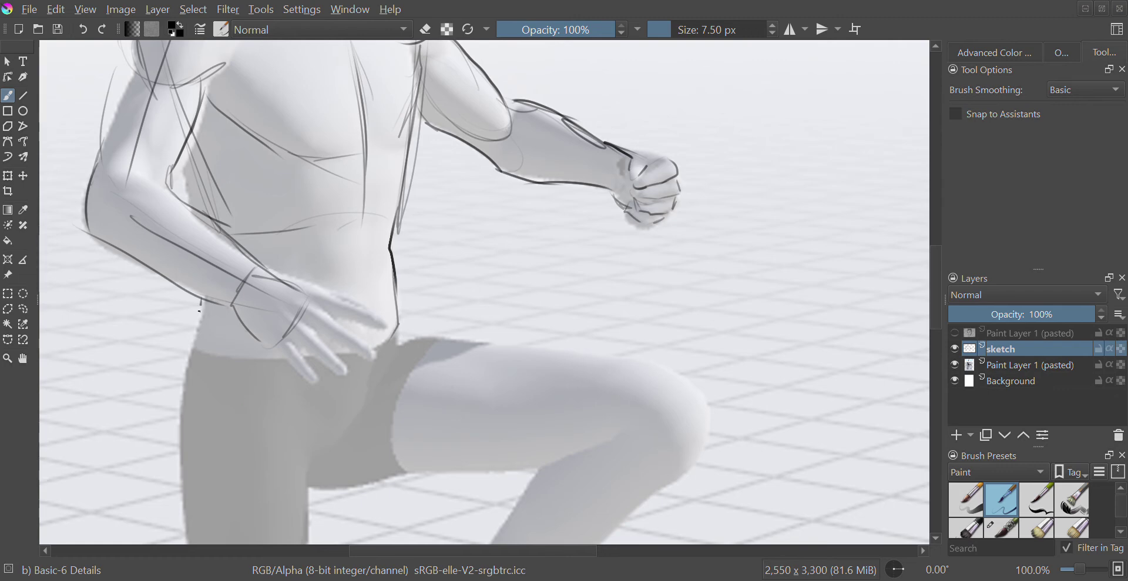
{"action": "mouse_move", "coordinate": [200, 301]}
{"action": "left_mouse_down"}
{"action": "mouse_move", "coordinate": [212, 352]}
{"action": "mouse_move", "coordinate": [199, 343]}
{"action": "mouse_move", "coordinate": [324, 394]}
{"action": "mouse_move", "coordinate": [311, 385]}
{"action": "mouse_move", "coordinate": [336, 374]}
{"action": "left_mouse_up"}
{"action": "mouse_move", "coordinate": [313, 330]}
{"action": "left_mouse_down"}
{"action": "mouse_move", "coordinate": [348, 369]}
{"action": "mouse_move", "coordinate": [323, 336]}
{"action": "left_mouse_up"}
{"action": "left_click_drag", "start_coordinate": [324, 333], "coordinate": [376, 359]}
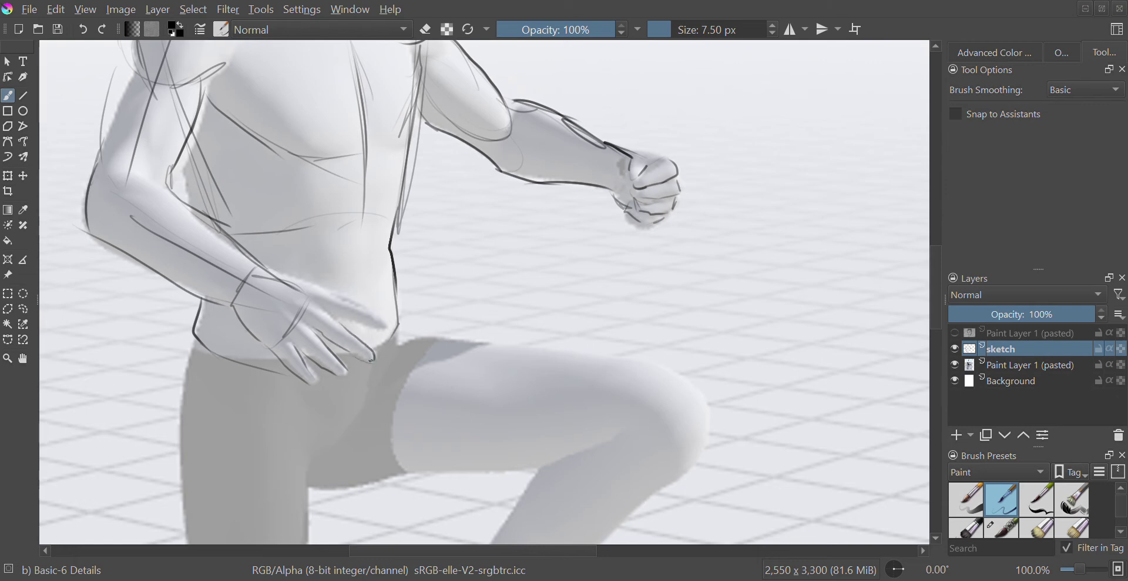
{"action": "left_click_drag", "start_coordinate": [333, 317], "coordinate": [381, 325]}
{"action": "mouse_move", "coordinate": [317, 289]}
{"action": "left_mouse_down"}
{"action": "mouse_move", "coordinate": [384, 320]}
{"action": "mouse_move", "coordinate": [359, 428]}
{"action": "left_mouse_up"}
- Sketch the pelvis with diagonal leg-opening lines, a crotch line and marks at both hips
{"action": "left_click_drag", "start_coordinate": [409, 346], "coordinate": [332, 474]}
{"action": "left_click_drag", "start_coordinate": [395, 372], "coordinate": [348, 467]}
{"action": "mouse_move", "coordinate": [184, 344]}
{"action": "left_mouse_down"}
{"action": "mouse_move", "coordinate": [214, 401]}
{"action": "mouse_move", "coordinate": [344, 480]}
{"action": "mouse_move", "coordinate": [323, 489]}
{"action": "mouse_move", "coordinate": [361, 483]}
{"action": "left_mouse_up"}
{"action": "mouse_move", "coordinate": [357, 465]}
{"action": "left_mouse_down"}
{"action": "mouse_move", "coordinate": [398, 357]}
{"action": "mouse_move", "coordinate": [350, 475]}
{"action": "left_mouse_up"}
{"action": "mouse_move", "coordinate": [422, 333]}
{"action": "left_mouse_down"}
{"action": "mouse_move", "coordinate": [356, 463]}
{"action": "mouse_move", "coordinate": [413, 345]}
{"action": "left_mouse_up"}
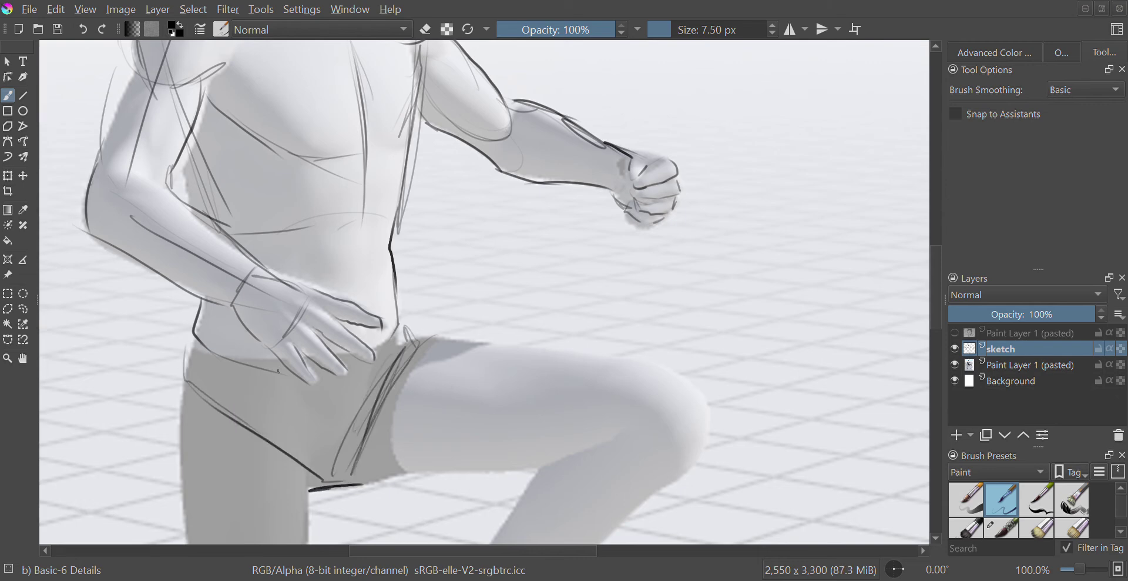
{"action": "left_click_drag", "start_coordinate": [216, 344], "coordinate": [180, 358]}
- Outline the upper and lower edges of the raised thigh from the hip to the knee
{"action": "key", "text": "minus"}
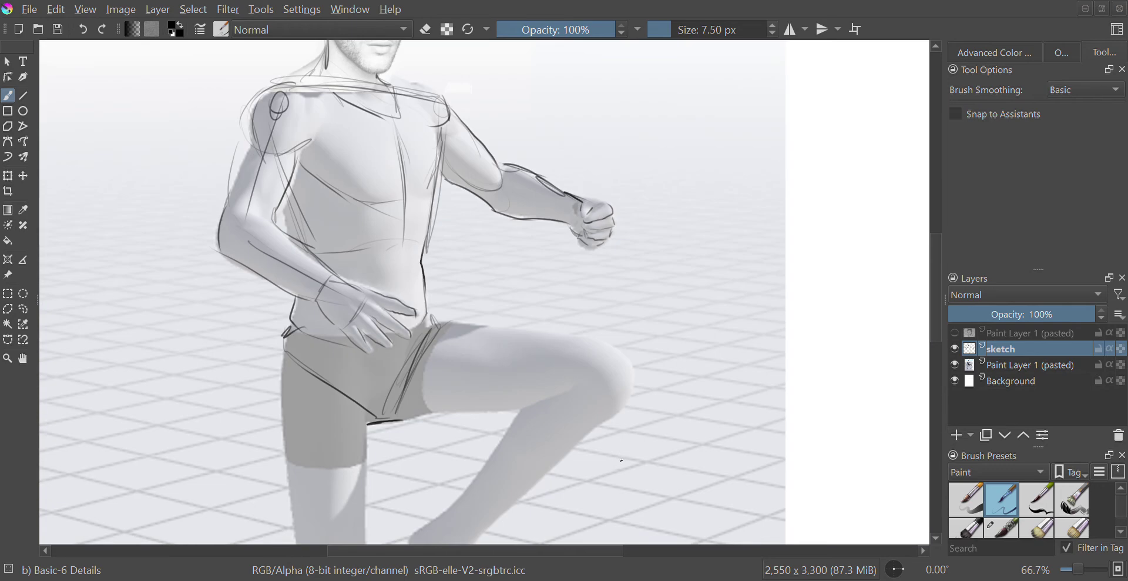
{"action": "mouse_move", "coordinate": [485, 411]}
{"action": "left_mouse_down"}
{"action": "mouse_move", "coordinate": [401, 419]}
{"action": "mouse_move", "coordinate": [528, 398]}
{"action": "left_mouse_up"}
{"action": "mouse_move", "coordinate": [401, 418]}
{"action": "left_mouse_down"}
{"action": "mouse_move", "coordinate": [556, 389]}
{"action": "mouse_move", "coordinate": [495, 440]}
{"action": "left_mouse_up"}
{"action": "left_click_drag", "start_coordinate": [453, 322], "coordinate": [612, 358]}
{"action": "left_click_drag", "start_coordinate": [541, 329], "coordinate": [603, 346]}
- Outline the bent knee and both sides of the raised lower leg down to the ankle
{"action": "mouse_move", "coordinate": [614, 346]}
{"action": "left_mouse_down"}
{"action": "mouse_move", "coordinate": [630, 392]}
{"action": "mouse_move", "coordinate": [635, 383]}
{"action": "mouse_move", "coordinate": [624, 414]}
{"action": "mouse_move", "coordinate": [548, 469]}
{"action": "left_mouse_up"}
{"action": "left_click_drag", "start_coordinate": [529, 398], "coordinate": [485, 465]}
{"action": "left_click_drag", "start_coordinate": [697, 398], "coordinate": [670, 250]}
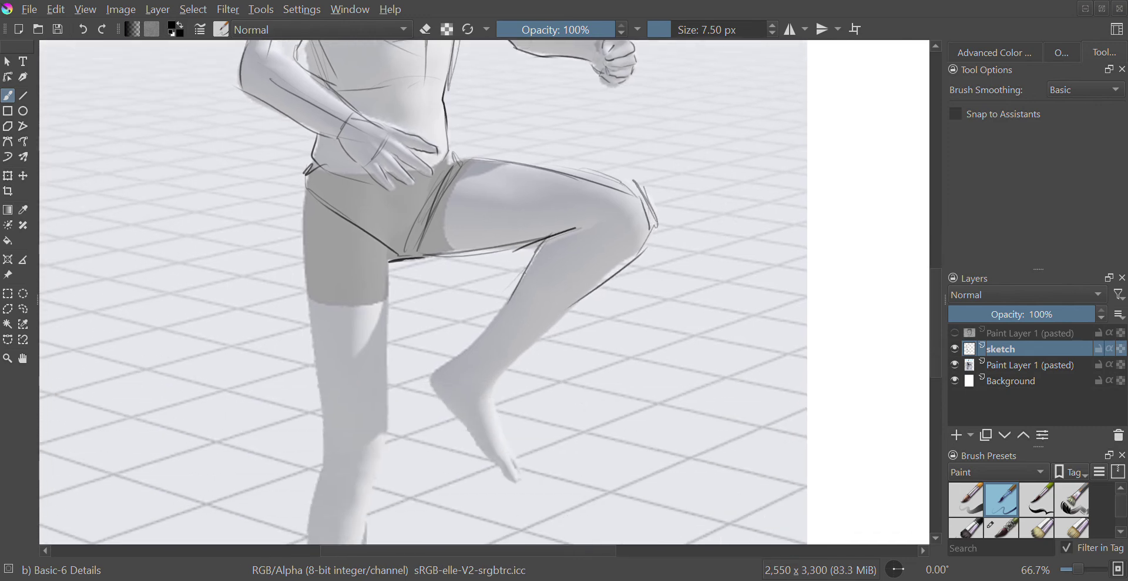
{"action": "mouse_move", "coordinate": [525, 272]}
{"action": "left_mouse_down"}
{"action": "mouse_move", "coordinate": [440, 369]}
{"action": "mouse_move", "coordinate": [431, 406]}
{"action": "left_mouse_up"}
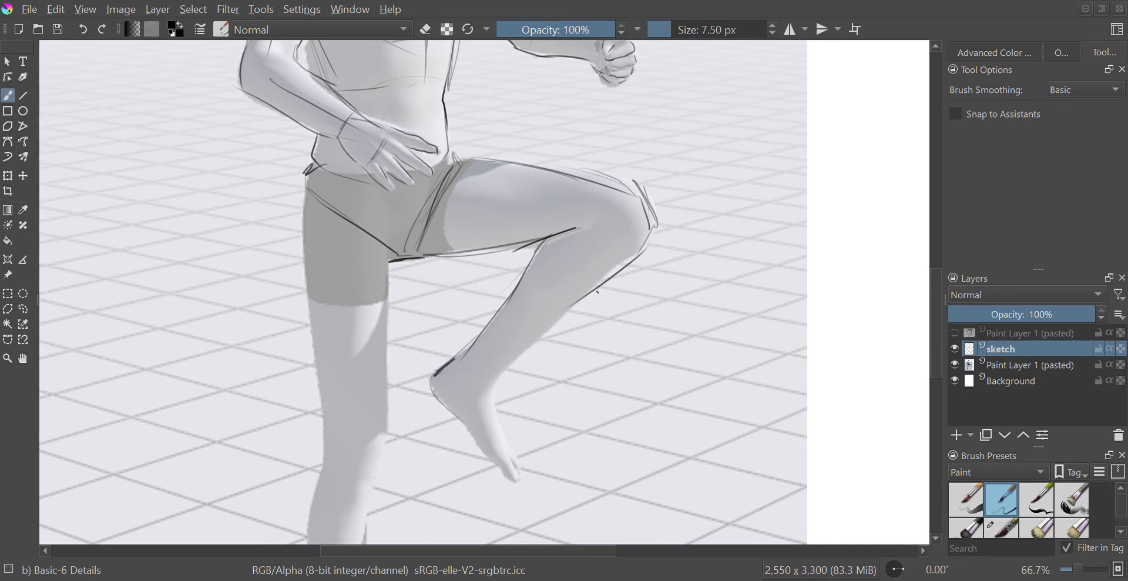
{"action": "left_click_drag", "start_coordinate": [597, 292], "coordinate": [510, 382]}
- Outline the raised foot with its instep, heel, sole and pointed toes
{"action": "mouse_move", "coordinate": [545, 334]}
{"action": "left_mouse_down"}
{"action": "mouse_move", "coordinate": [491, 395]}
{"action": "mouse_move", "coordinate": [510, 450]}
{"action": "left_mouse_up"}
{"action": "left_click_drag", "start_coordinate": [429, 370], "coordinate": [504, 477]}
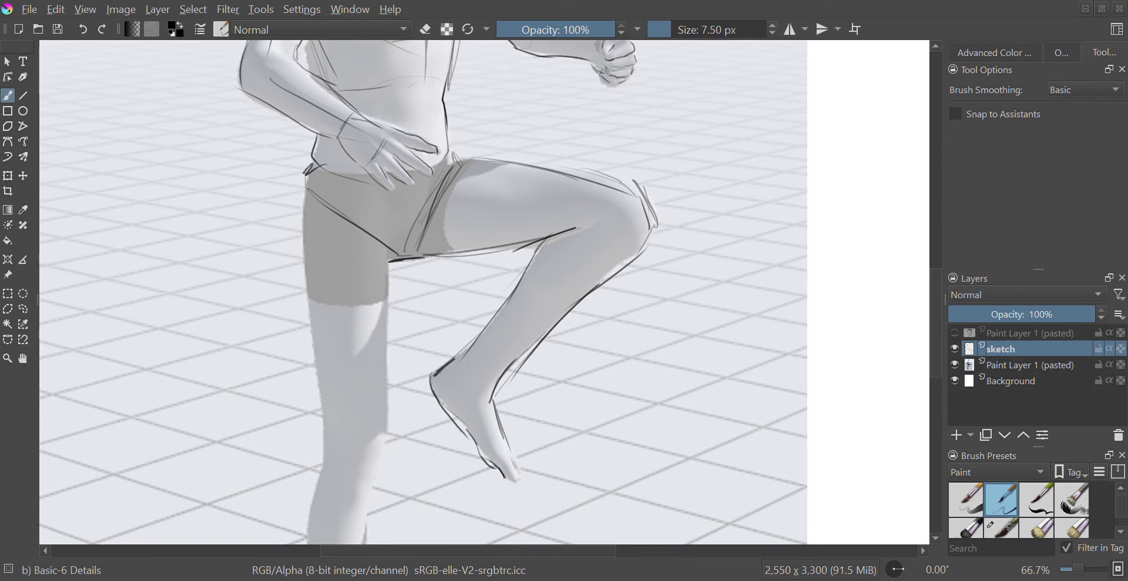
{"action": "left_click_drag", "start_coordinate": [506, 440], "coordinate": [517, 467]}
- Outline the standing thigh on both sides from the hip and crotch to below the knee
{"action": "left_click_drag", "start_coordinate": [304, 184], "coordinate": [323, 372]}
{"action": "left_click_drag", "start_coordinate": [311, 273], "coordinate": [328, 473]}
{"action": "mouse_move", "coordinate": [389, 263]}
{"action": "left_mouse_down"}
{"action": "mouse_move", "coordinate": [382, 449]}
{"action": "mouse_move", "coordinate": [364, 503]}
{"action": "left_mouse_up"}
{"action": "left_click_drag", "start_coordinate": [326, 446], "coordinate": [315, 496]}
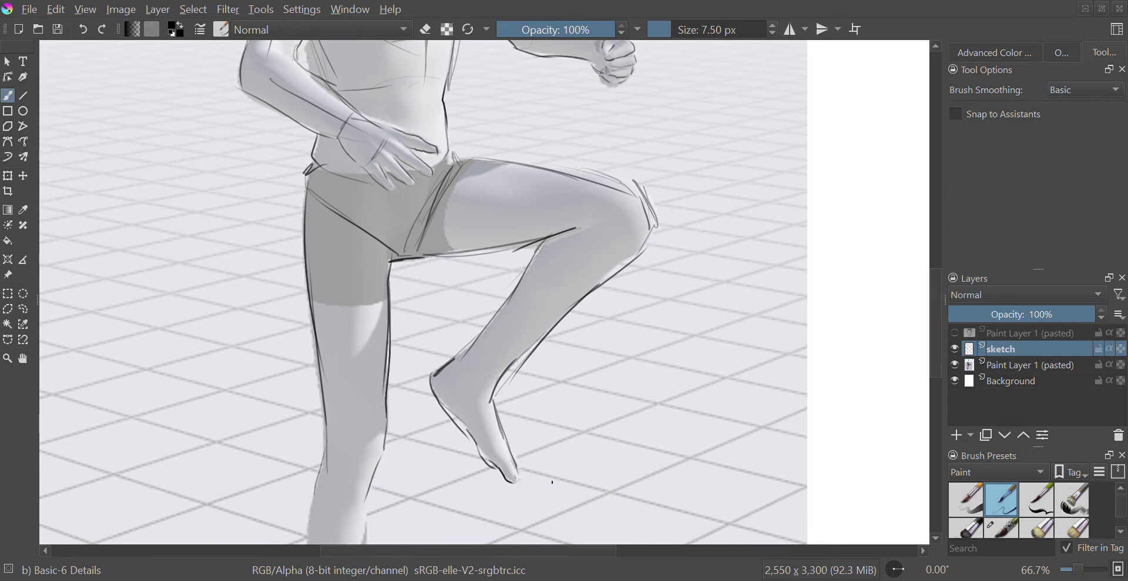
- Outline both sides of the standing lower leg, from the knee over the calf curves to the ankle
{"action": "scroll", "coordinate": [655, 260], "scroll_direction": "down", "scroll_amount": 5}
{"action": "mouse_move", "coordinate": [436, 75]}
{"action": "left_mouse_down"}
{"action": "mouse_move", "coordinate": [428, 277]}
{"action": "mouse_move", "coordinate": [361, 293]}
{"action": "mouse_move", "coordinate": [352, 392]}
{"action": "left_mouse_up"}
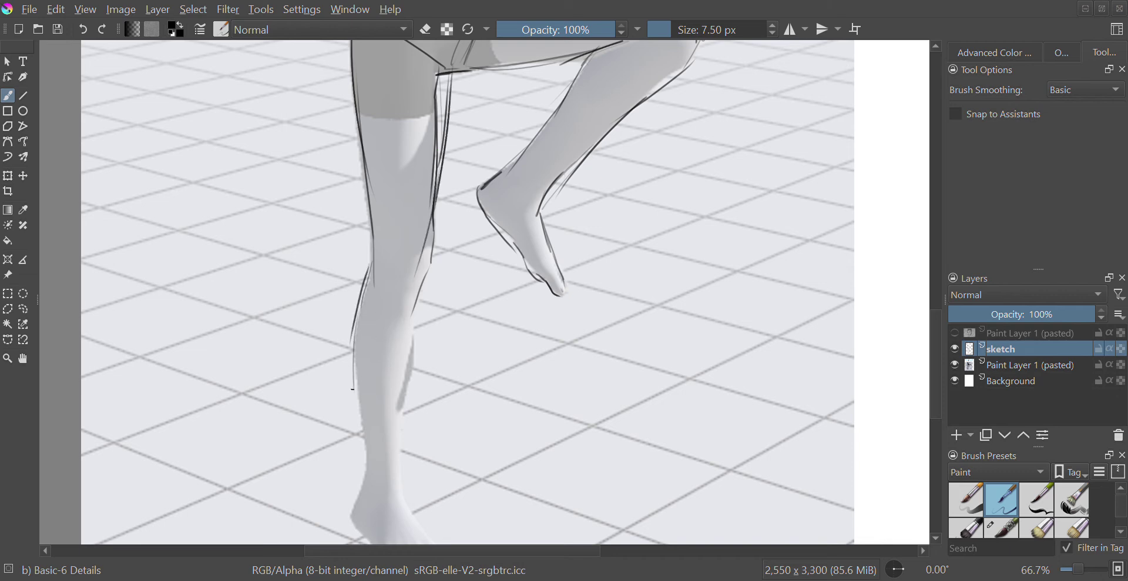
{"action": "left_click_drag", "start_coordinate": [353, 332], "coordinate": [356, 414]}
{"action": "left_click_drag", "start_coordinate": [414, 306], "coordinate": [400, 411]}
{"action": "left_click_drag", "start_coordinate": [406, 357], "coordinate": [395, 495]}
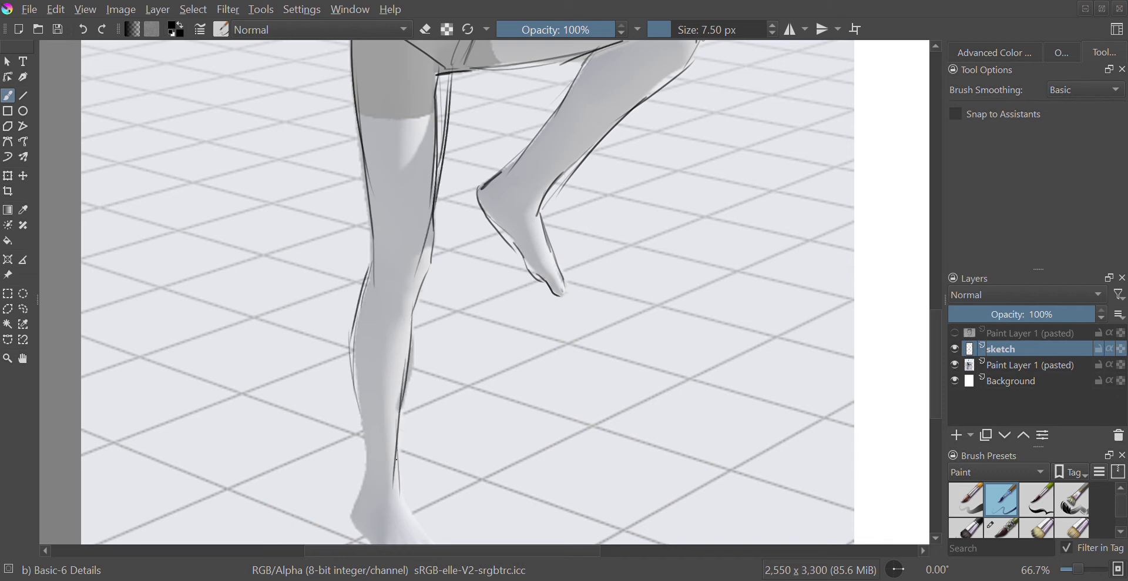
{"action": "left_click_drag", "start_coordinate": [409, 458], "coordinate": [392, 510]}
{"action": "left_click_drag", "start_coordinate": [354, 413], "coordinate": [362, 490]}
- Sketch the standing foot with its instep, heel, toe edge and inner contour lines
{"action": "left_click_drag", "start_coordinate": [618, 437], "coordinate": [579, 302]}
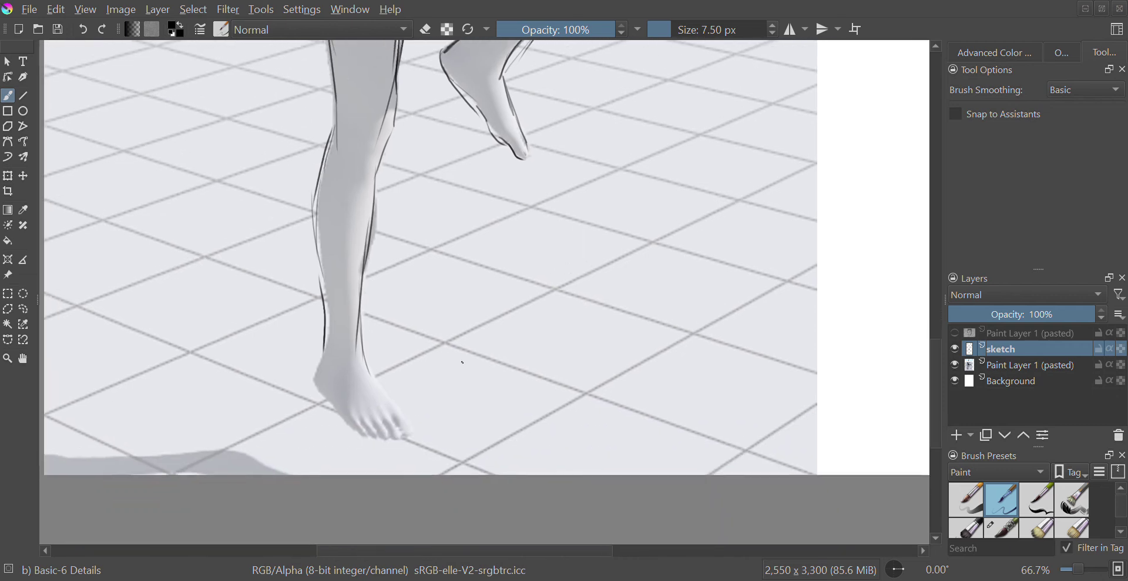
{"action": "left_click_drag", "start_coordinate": [361, 342], "coordinate": [404, 420]}
{"action": "mouse_move", "coordinate": [318, 342]}
{"action": "left_mouse_down"}
{"action": "mouse_move", "coordinate": [317, 393]}
{"action": "mouse_move", "coordinate": [372, 440]}
{"action": "mouse_move", "coordinate": [410, 434]}
{"action": "mouse_move", "coordinate": [382, 425]}
{"action": "mouse_move", "coordinate": [386, 415]}
{"action": "left_mouse_up"}
{"action": "left_click_drag", "start_coordinate": [354, 374], "coordinate": [347, 407]}
{"action": "left_click_drag", "start_coordinate": [325, 356], "coordinate": [334, 298]}
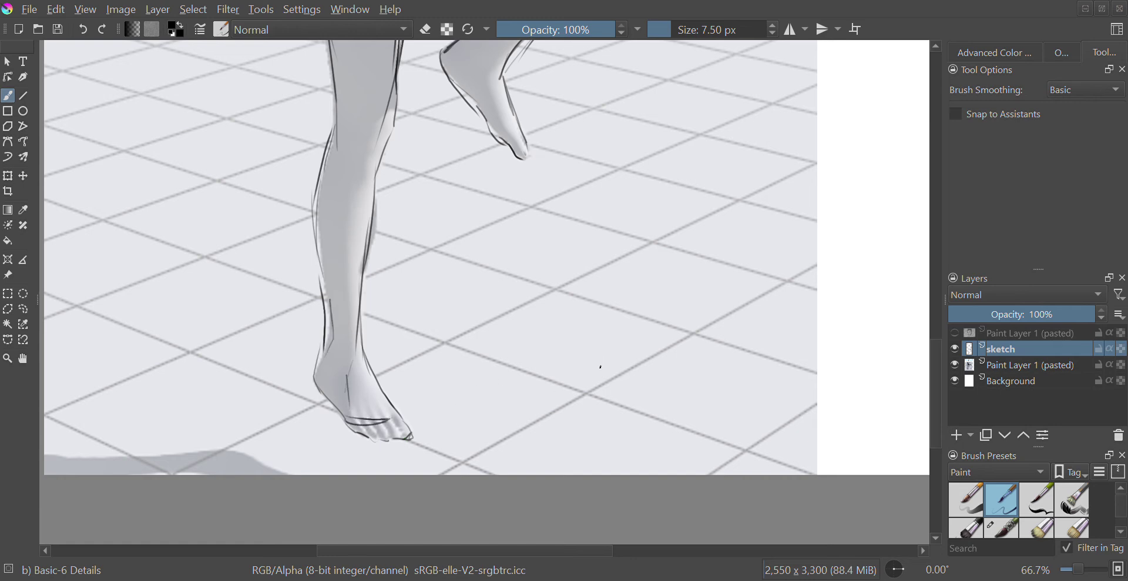
- Draw an eye-level guideline across the face and outline both sides of the jaw down to the chin
{"action": "scroll", "coordinate": [647, 323], "scroll_direction": "up", "scroll_amount": 10}
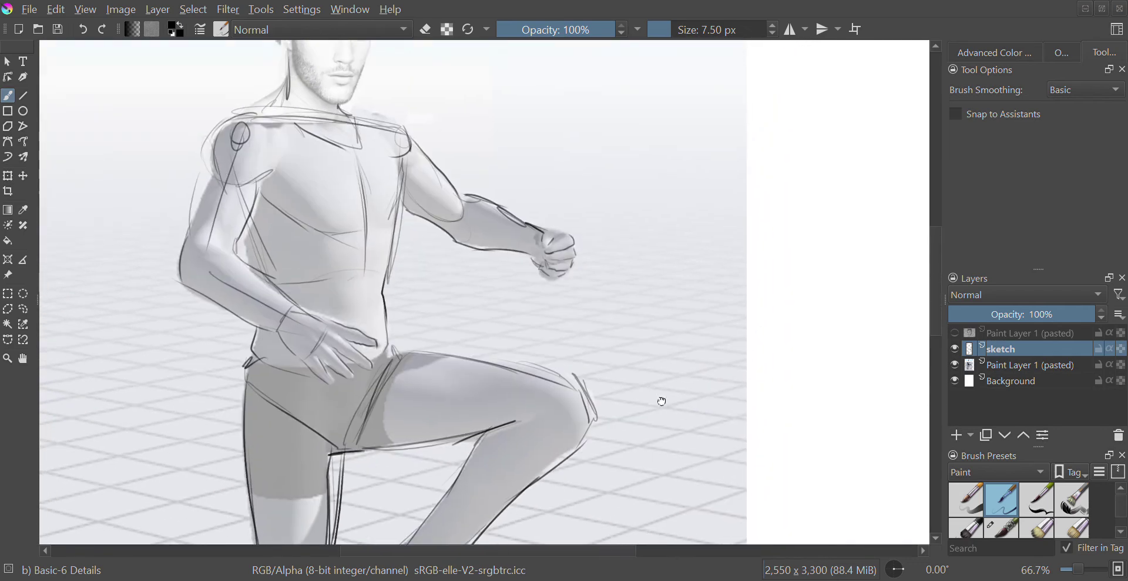
{"action": "left_click_drag", "start_coordinate": [662, 401], "coordinate": [705, 456]}
{"action": "key", "text": "1"}
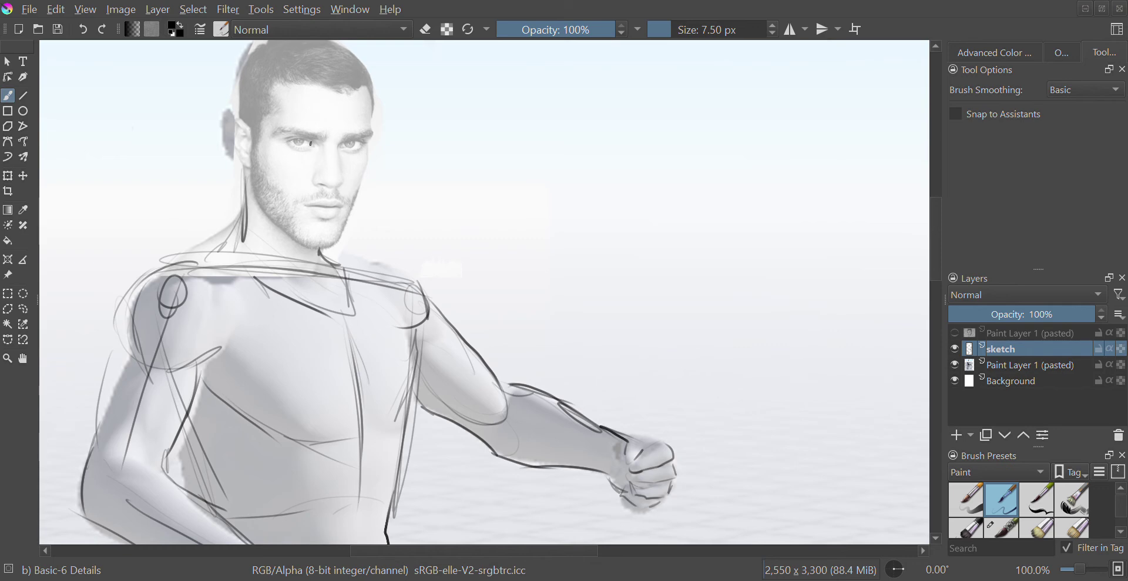
{"action": "mouse_move", "coordinate": [296, 144]}
{"action": "left_mouse_down"}
{"action": "mouse_move", "coordinate": [352, 144]}
{"action": "mouse_move", "coordinate": [365, 162]}
{"action": "mouse_move", "coordinate": [338, 242]}
{"action": "left_mouse_up"}
{"action": "mouse_move", "coordinate": [252, 170]}
{"action": "left_mouse_down"}
{"action": "mouse_move", "coordinate": [262, 207]}
{"action": "mouse_move", "coordinate": [254, 199]}
{"action": "mouse_move", "coordinate": [299, 243]}
{"action": "mouse_move", "coordinate": [328, 244]}
{"action": "left_mouse_up"}
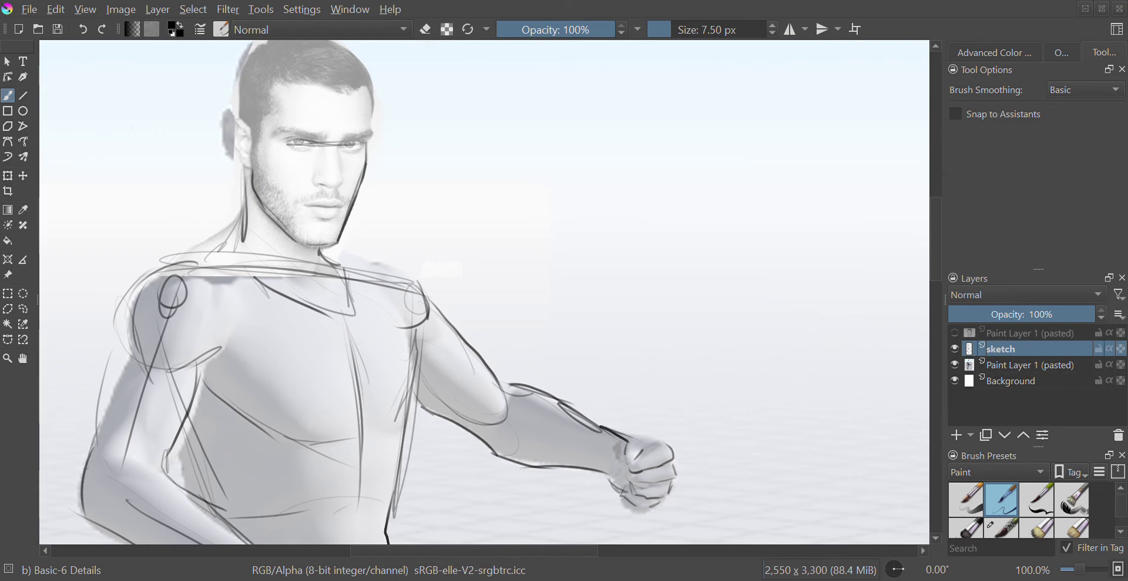
- Sketch the eyebrows, eyes, nose and mouth over the man's face
{"action": "mouse_move", "coordinate": [306, 203]}
{"action": "left_mouse_down"}
{"action": "mouse_move", "coordinate": [327, 205]}
{"action": "mouse_move", "coordinate": [314, 179]}
{"action": "mouse_move", "coordinate": [342, 183]}
{"action": "mouse_move", "coordinate": [343, 138]}
{"action": "mouse_move", "coordinate": [345, 147]}
{"action": "mouse_move", "coordinate": [367, 135]}
{"action": "left_mouse_up"}
{"action": "left_click_drag", "start_coordinate": [292, 141], "coordinate": [312, 131]}
{"action": "left_click_drag", "start_coordinate": [319, 176], "coordinate": [330, 179]}
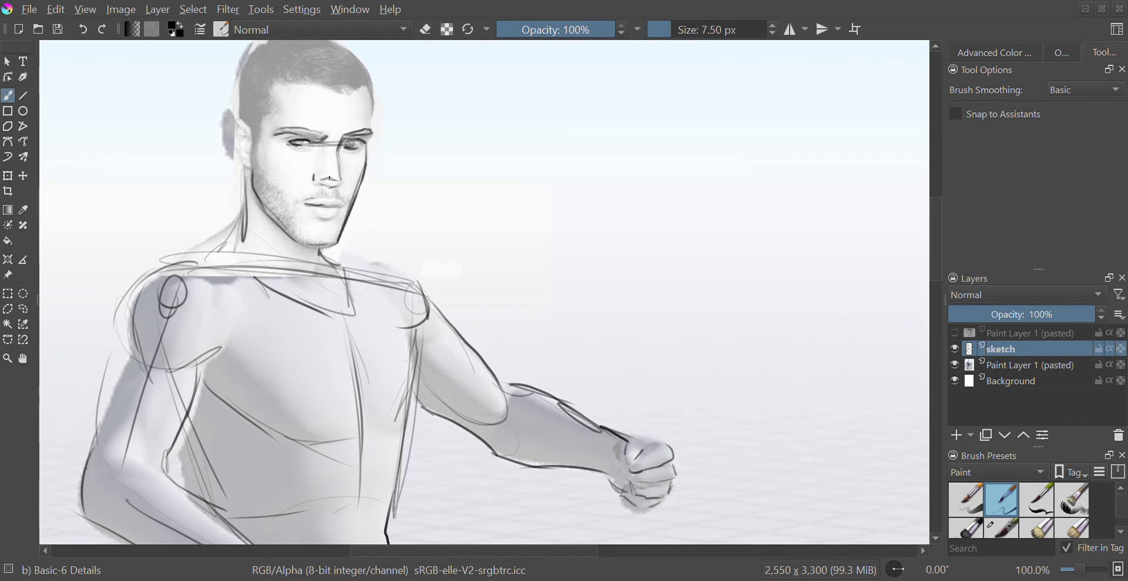
- Outline the ear and side of the head, trace the hairline, and add a vertical centre line on the forehead
{"action": "mouse_move", "coordinate": [252, 145]}
{"action": "left_mouse_down"}
{"action": "mouse_move", "coordinate": [234, 118]}
{"action": "mouse_move", "coordinate": [252, 142]}
{"action": "mouse_move", "coordinate": [236, 63]}
{"action": "left_mouse_up"}
{"action": "mouse_move", "coordinate": [275, 113]}
{"action": "left_mouse_down"}
{"action": "mouse_move", "coordinate": [288, 76]}
{"action": "mouse_move", "coordinate": [329, 76]}
{"action": "left_mouse_up"}
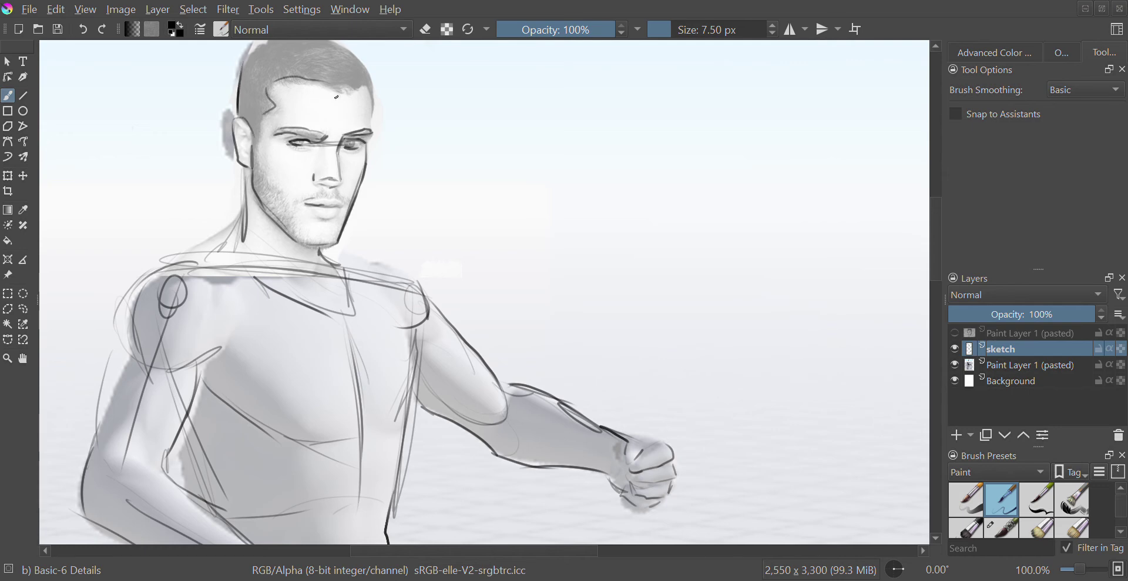
{"action": "left_click_drag", "start_coordinate": [331, 179], "coordinate": [336, 98]}
- Extend the neck line into the shoulder, outline the crown of the skull, and add the inner ear detail
{"action": "mouse_move", "coordinate": [246, 189]}
{"action": "left_mouse_down"}
{"action": "mouse_move", "coordinate": [231, 230]}
{"action": "mouse_move", "coordinate": [200, 257]}
{"action": "mouse_move", "coordinate": [234, 243]}
{"action": "left_mouse_up"}
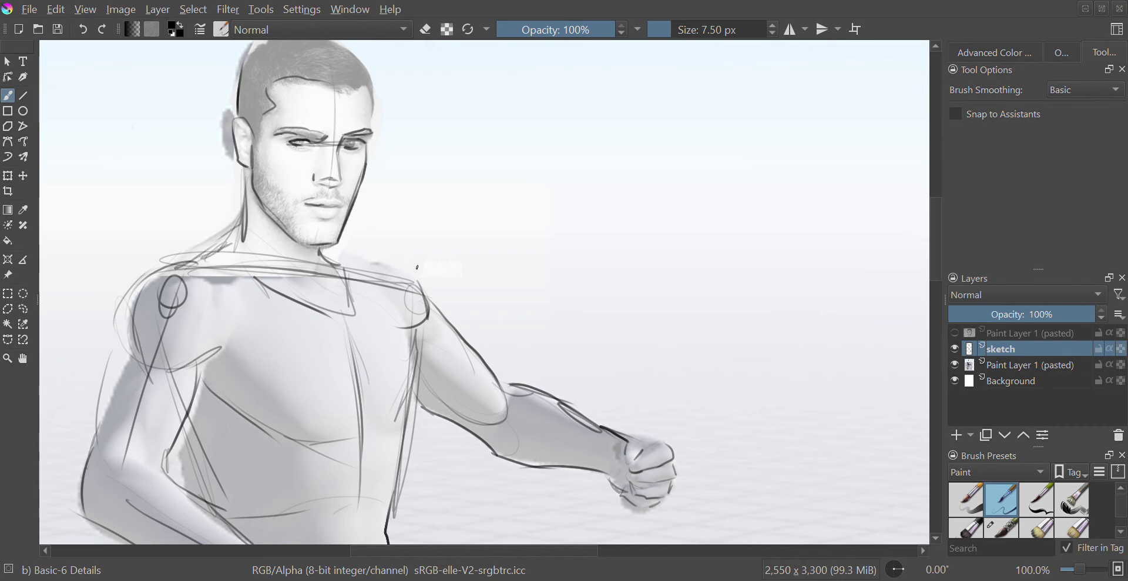
{"action": "left_click_drag", "start_coordinate": [452, 220], "coordinate": [443, 351]}
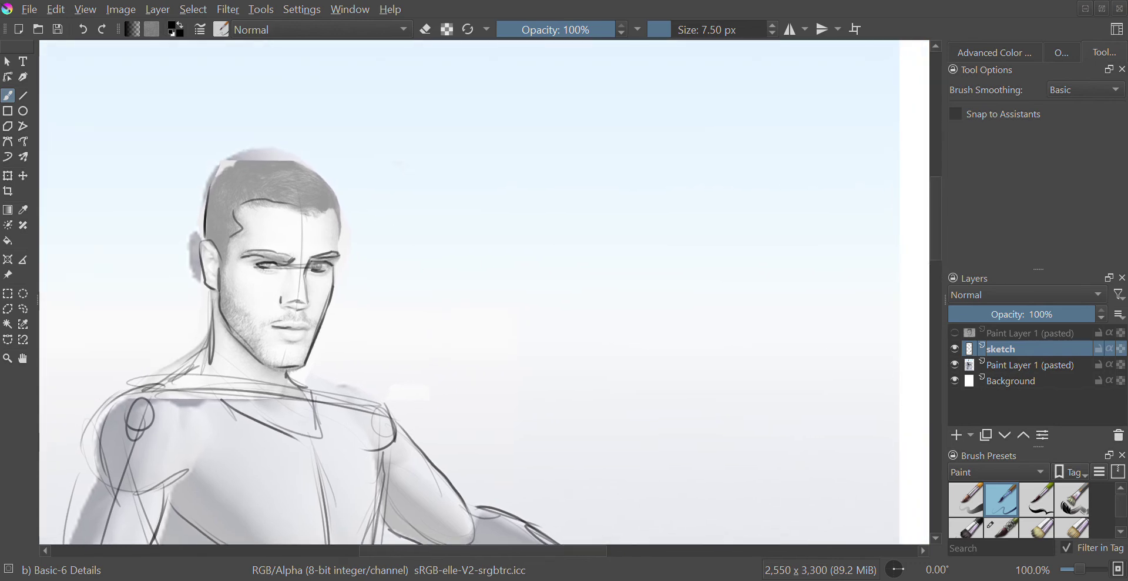
{"action": "mouse_move", "coordinate": [210, 182]}
{"action": "left_mouse_down"}
{"action": "mouse_move", "coordinate": [235, 145]}
{"action": "mouse_move", "coordinate": [311, 163]}
{"action": "mouse_move", "coordinate": [340, 220]}
{"action": "mouse_move", "coordinate": [336, 194]}
{"action": "mouse_move", "coordinate": [303, 158]}
{"action": "left_mouse_up"}
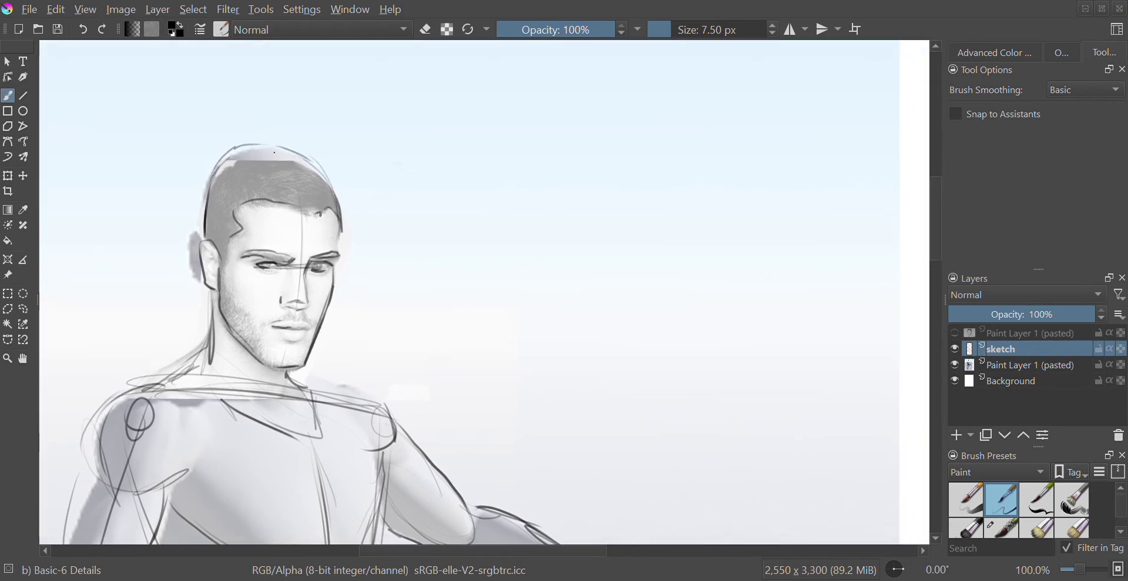
{"action": "mouse_move", "coordinate": [217, 262]}
{"action": "left_mouse_down"}
{"action": "mouse_move", "coordinate": [206, 245]}
{"action": "mouse_move", "coordinate": [210, 279]}
{"action": "left_mouse_up"}
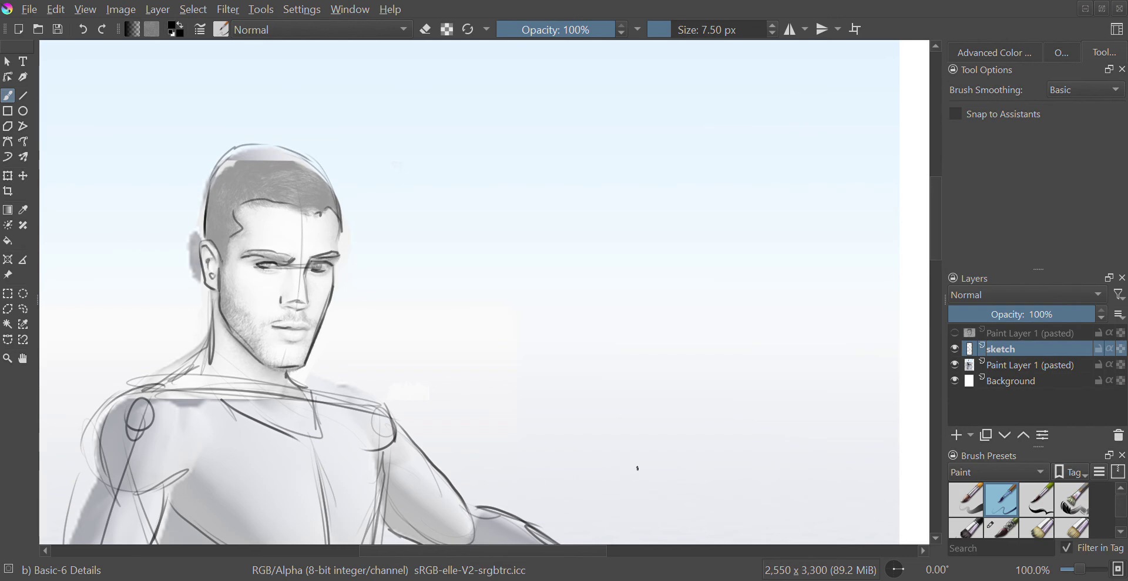
- Rename the pasted layer beneath the sketch as "reference"
{"action": "key", "text": "minus"}
{"action": "left_click_drag", "start_coordinate": [937, 261], "coordinate": [939, 297]}
{"action": "key", "text": "minus"}
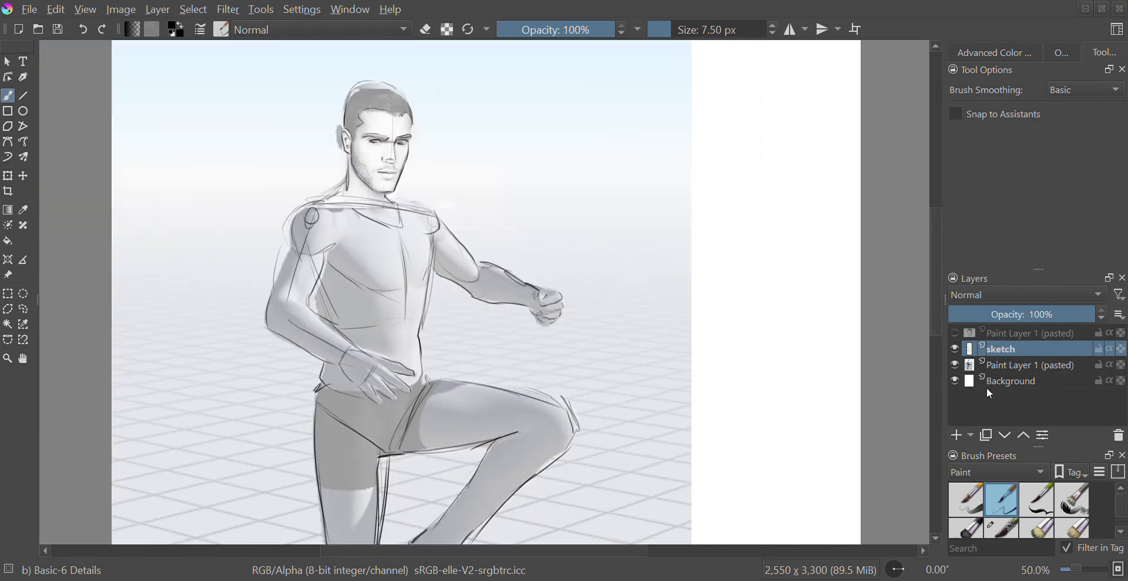
{"action": "left_click", "coordinate": [1006, 367]}
{"action": "left_click", "coordinate": [1004, 364]}
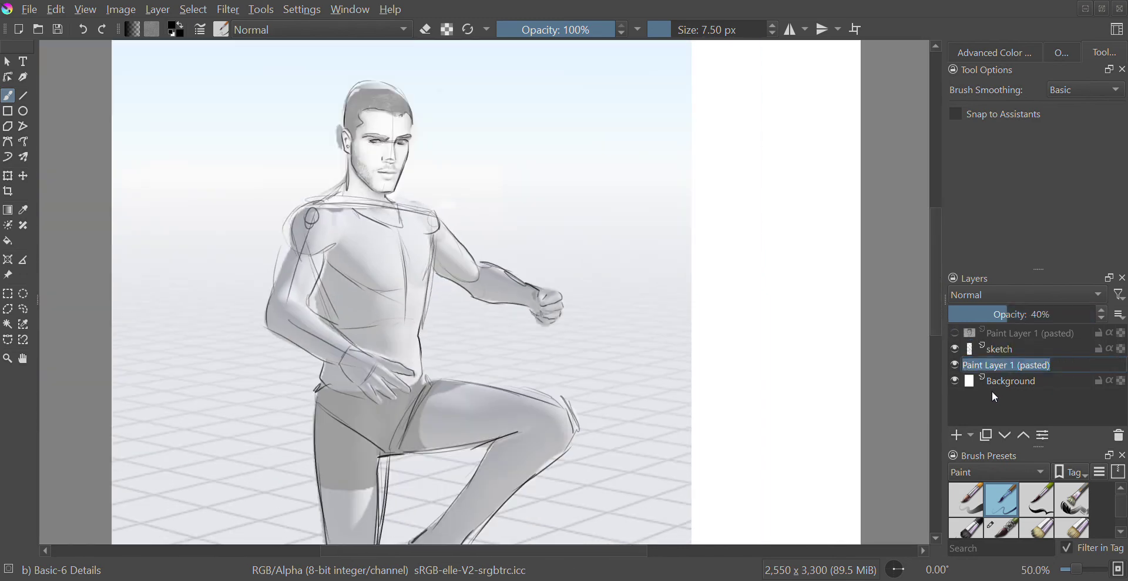
{"action": "type", "text": "reference"}
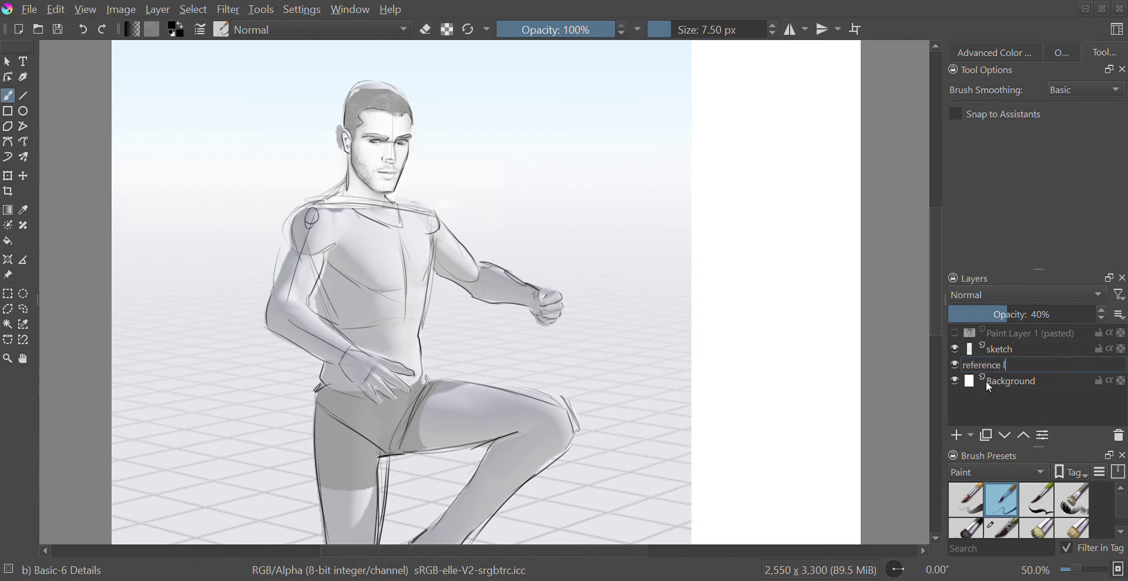
{"action": "key", "text": "Return"}
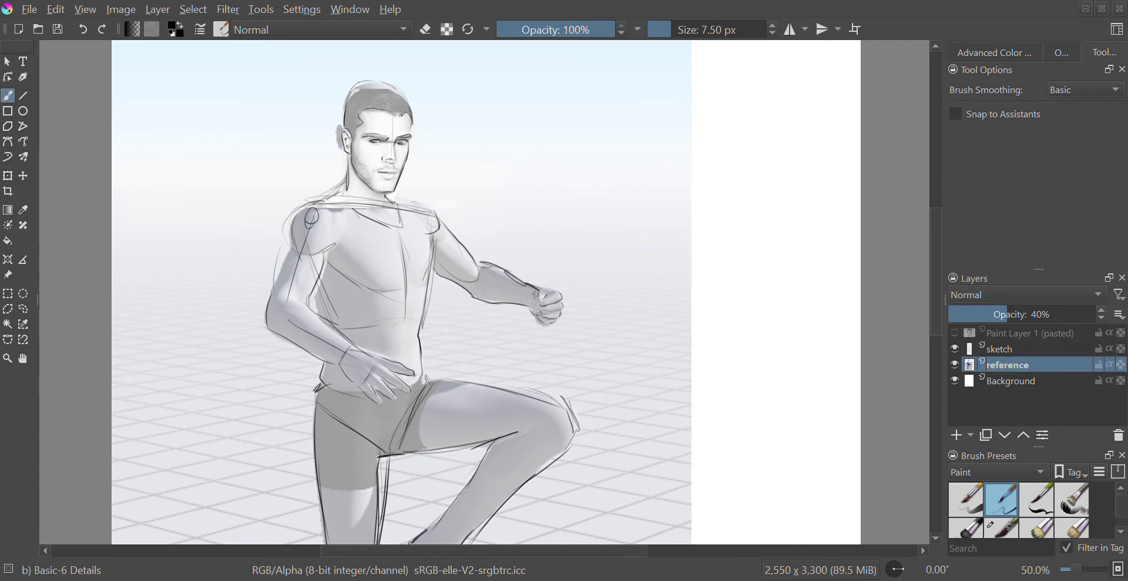
- Hide the reference layer to view the sketch alone, and hide the sketch layer too
{"action": "left_click", "coordinate": [956, 365]}
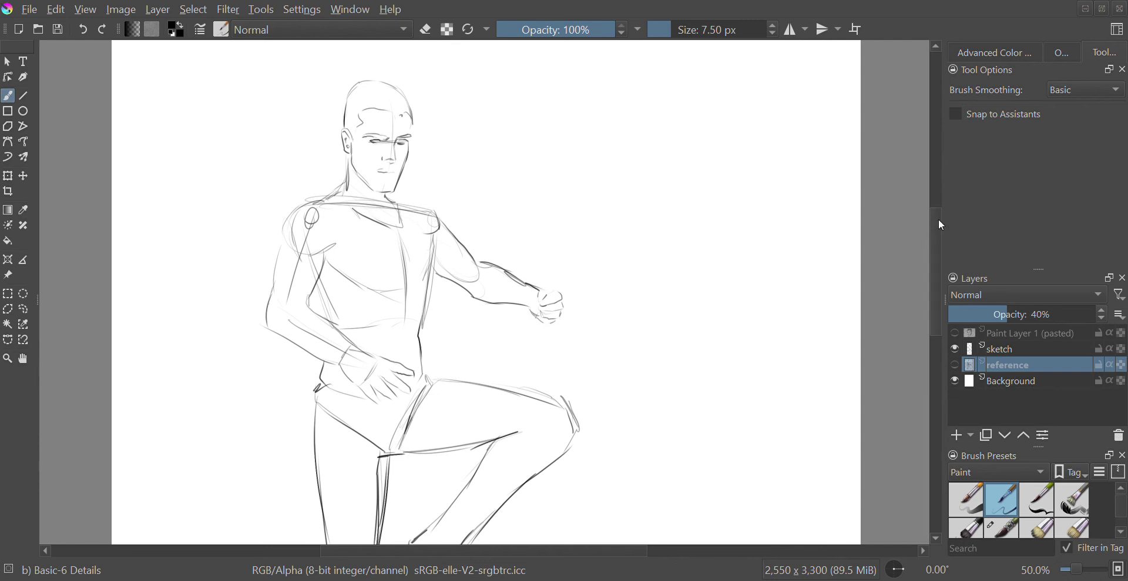
{"action": "mouse_move", "coordinate": [938, 219]}
{"action": "left_mouse_down"}
{"action": "mouse_move", "coordinate": [931, 294]}
{"action": "mouse_move", "coordinate": [939, 201]}
{"action": "left_mouse_up"}
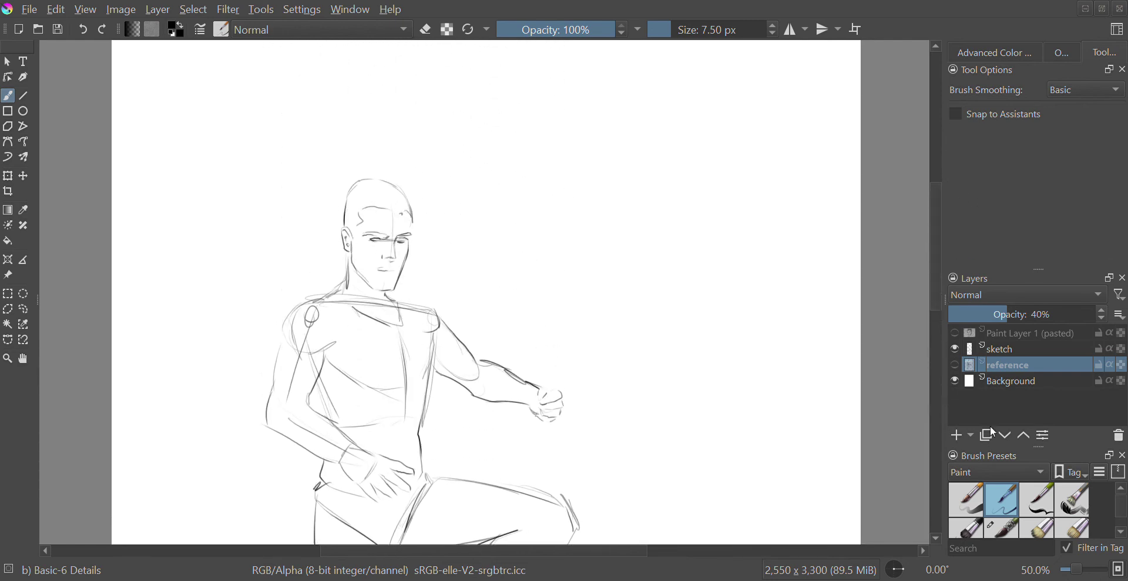
{"action": "left_click", "coordinate": [1003, 350]}
{"action": "left_click", "coordinate": [954, 349]}
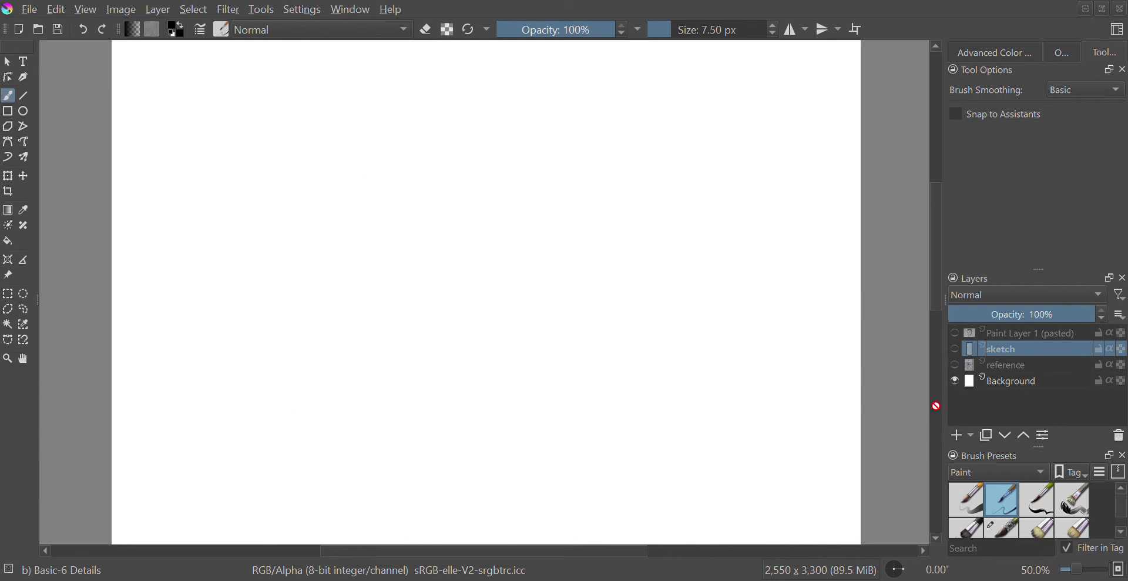
- Show the portrait photo layer and set its opacity to 45%
{"action": "left_click", "coordinate": [954, 332]}
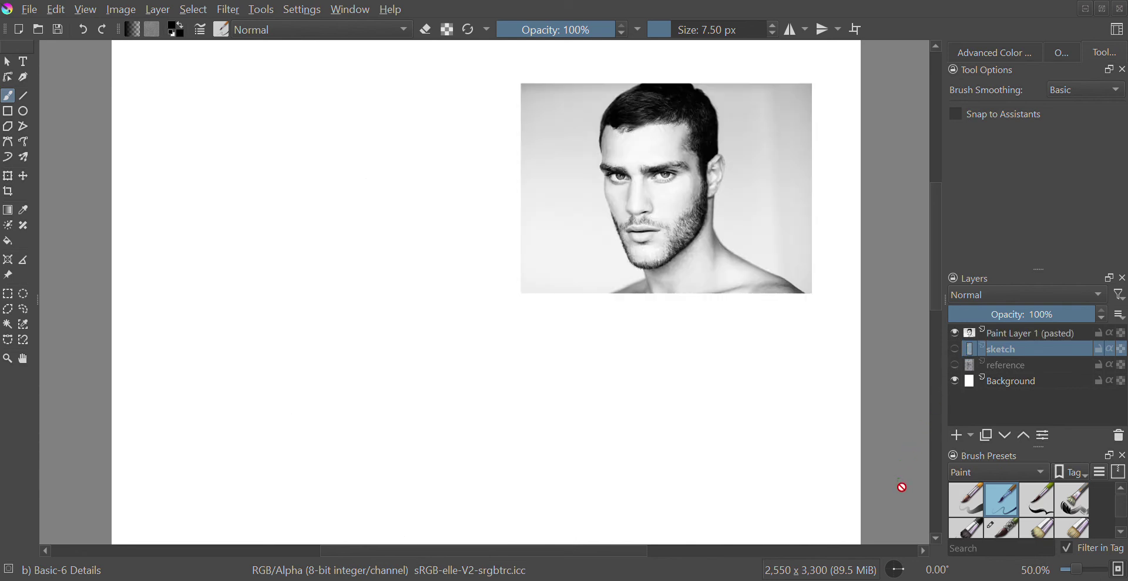
{"action": "key", "text": "Page_Up"}
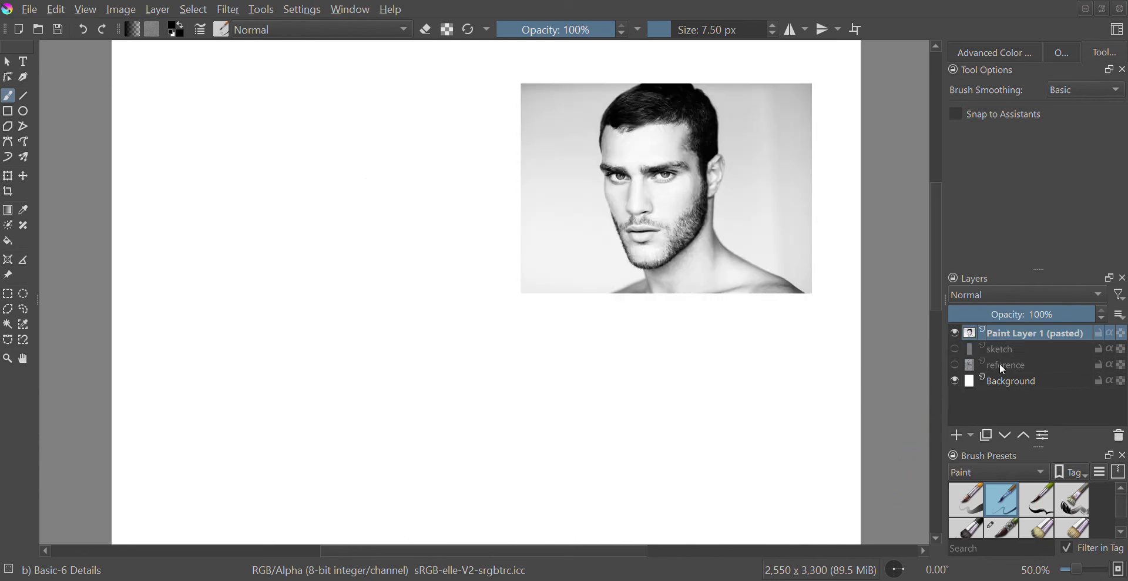
{"action": "left_click_drag", "start_coordinate": [1077, 322], "coordinate": [1020, 317]}
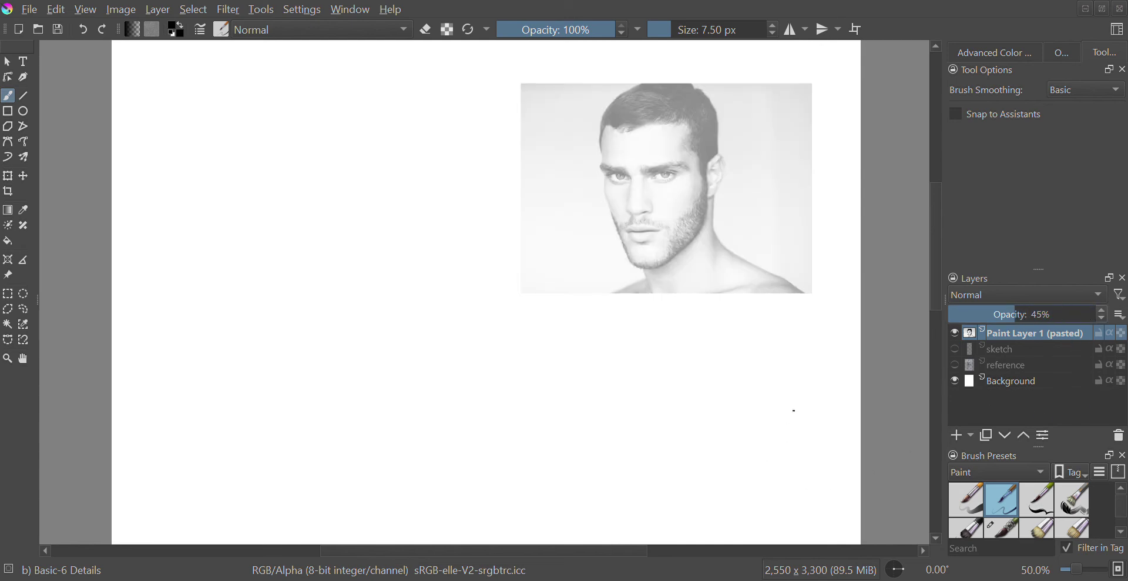
- Add a new paint layer above the portrait photo and name it "face draw"
{"action": "key", "text": "ctrl+plus"}
{"action": "key", "text": "ctrl+plus"}
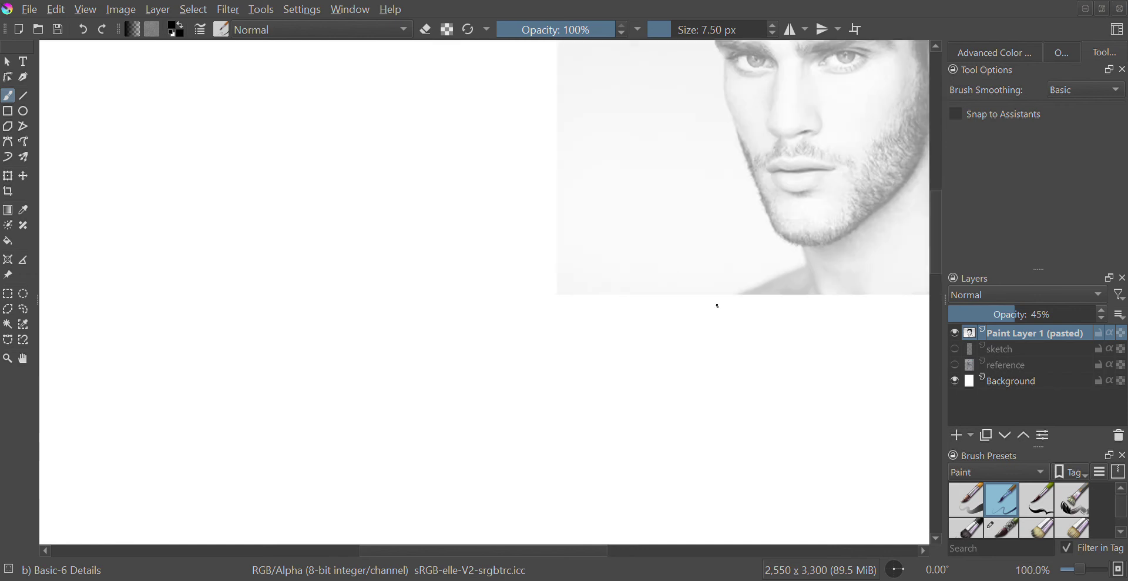
{"action": "left_click_drag", "start_coordinate": [835, 338], "coordinate": [629, 468]}
{"action": "key", "text": "ctrl+plus"}
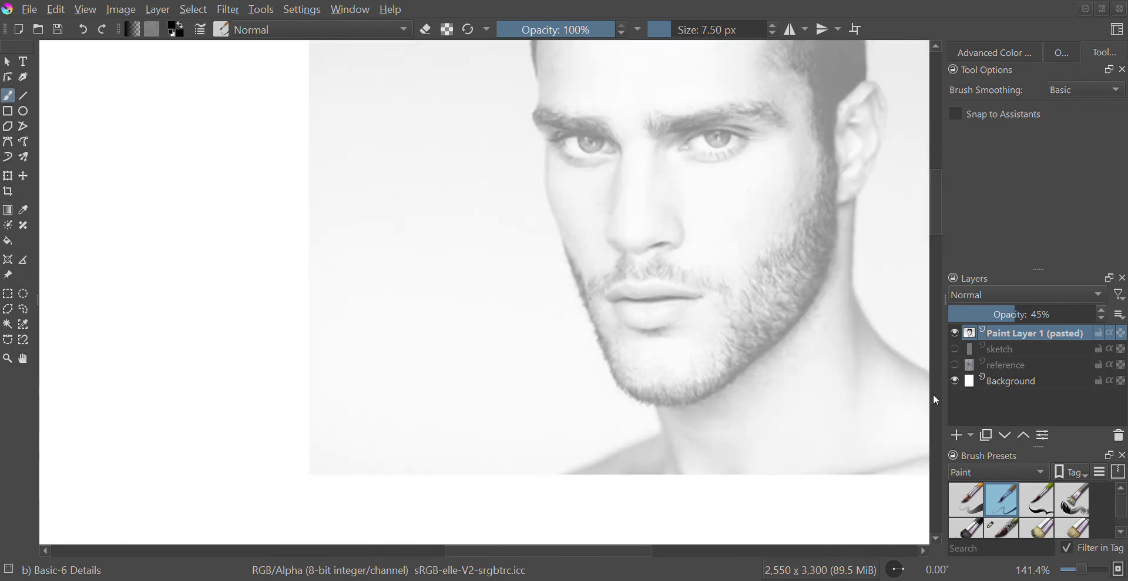
{"action": "left_click", "coordinate": [959, 435]}
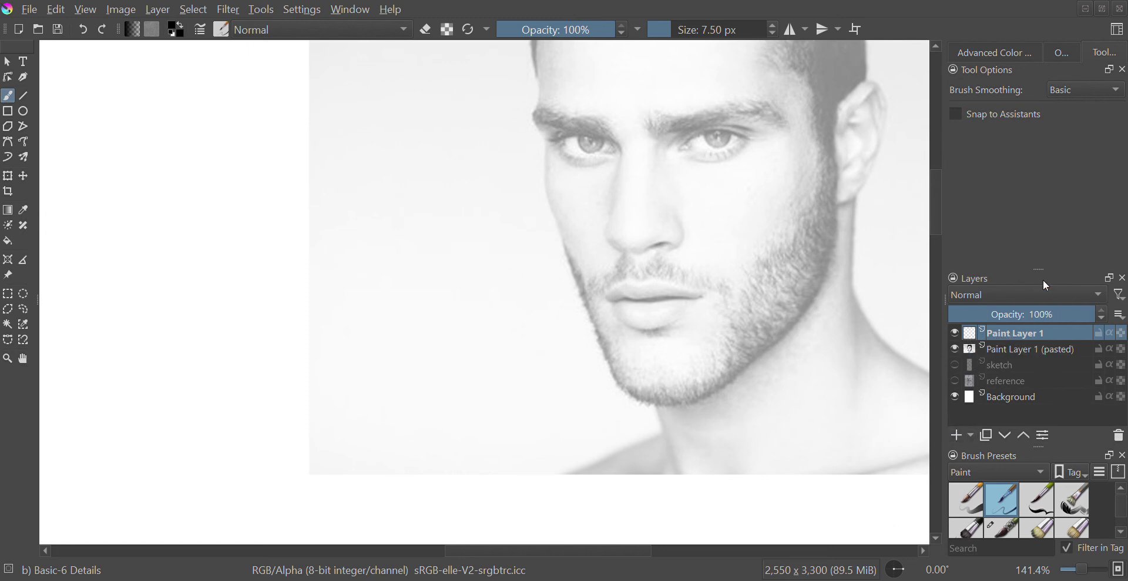
{"action": "double_click", "coordinate": [1014, 335]}
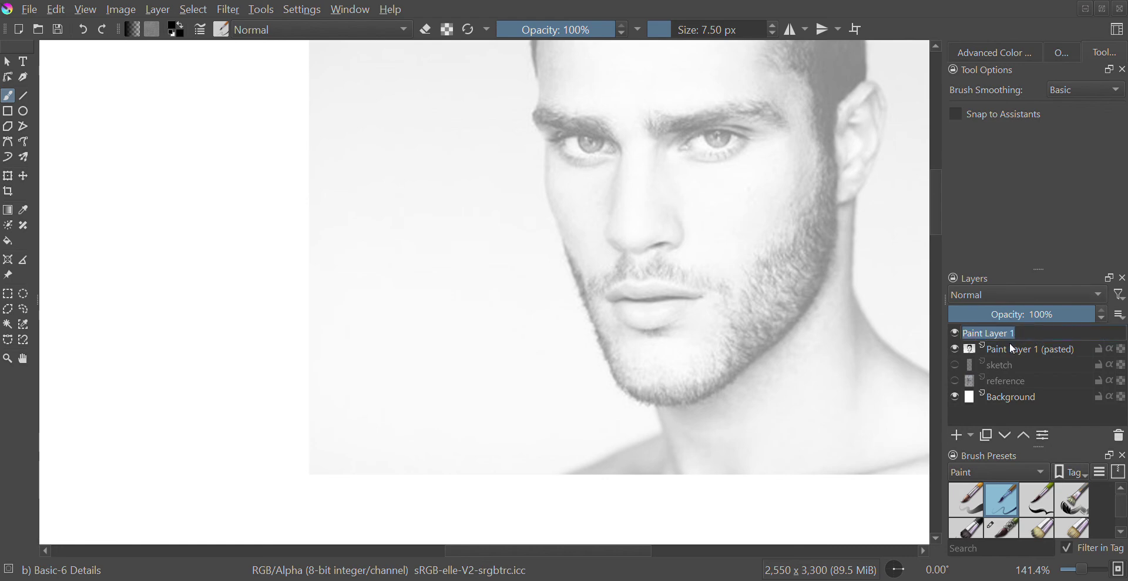
{"action": "type", "text": "face draw"}
{"action": "key", "text": "Return"}
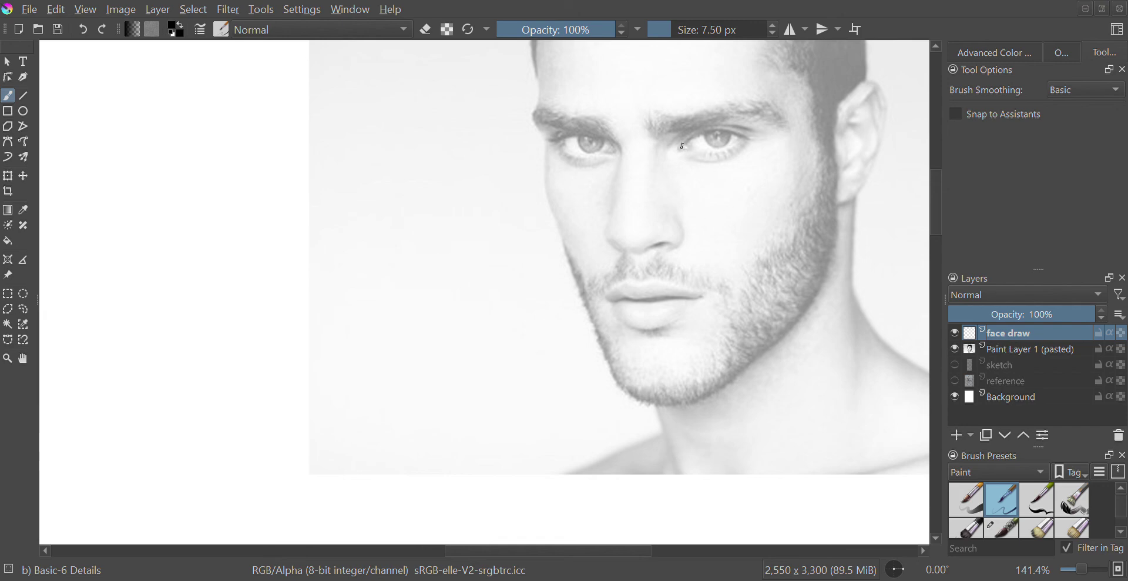
- Trace the eye and eyebrow nearest the visible ear, and the outline of the nose, over the portrait photo
{"action": "mouse_move", "coordinate": [681, 147]}
{"action": "left_mouse_down"}
{"action": "mouse_move", "coordinate": [733, 131]}
{"action": "mouse_move", "coordinate": [747, 146]}
{"action": "mouse_move", "coordinate": [720, 146]}
{"action": "left_mouse_up"}
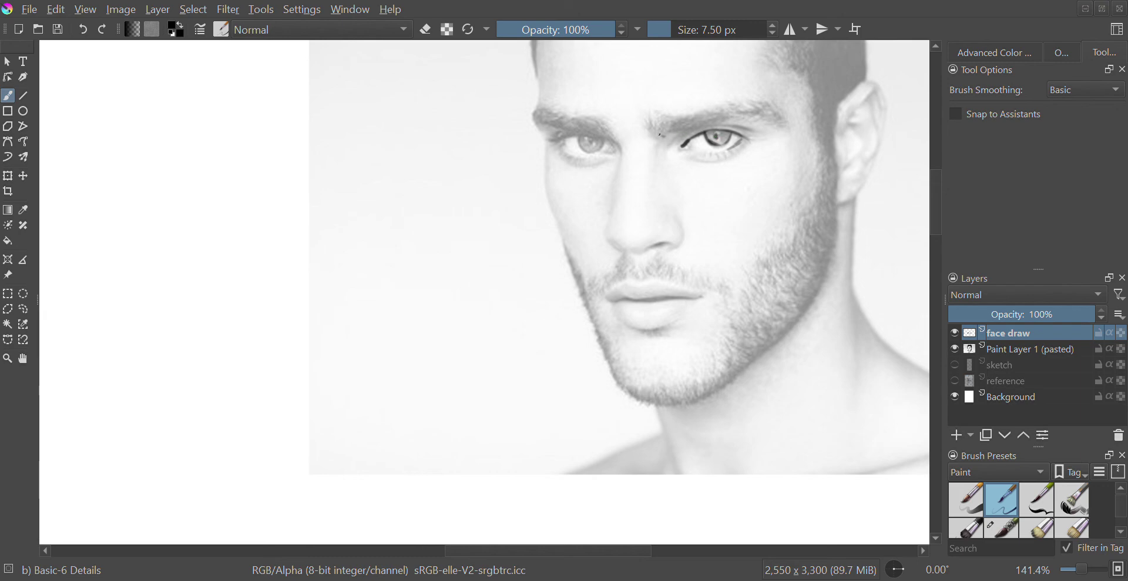
{"action": "mouse_move", "coordinate": [654, 132]}
{"action": "left_mouse_down"}
{"action": "mouse_move", "coordinate": [743, 116]}
{"action": "mouse_move", "coordinate": [661, 133]}
{"action": "mouse_move", "coordinate": [651, 123]}
{"action": "mouse_move", "coordinate": [660, 110]}
{"action": "mouse_move", "coordinate": [752, 96]}
{"action": "mouse_move", "coordinate": [775, 106]}
{"action": "left_mouse_up"}
{"action": "mouse_move", "coordinate": [616, 153]}
{"action": "left_mouse_down"}
{"action": "mouse_move", "coordinate": [612, 270]}
{"action": "mouse_move", "coordinate": [604, 239]}
{"action": "mouse_move", "coordinate": [632, 257]}
{"action": "mouse_move", "coordinate": [685, 231]}
{"action": "left_mouse_up"}
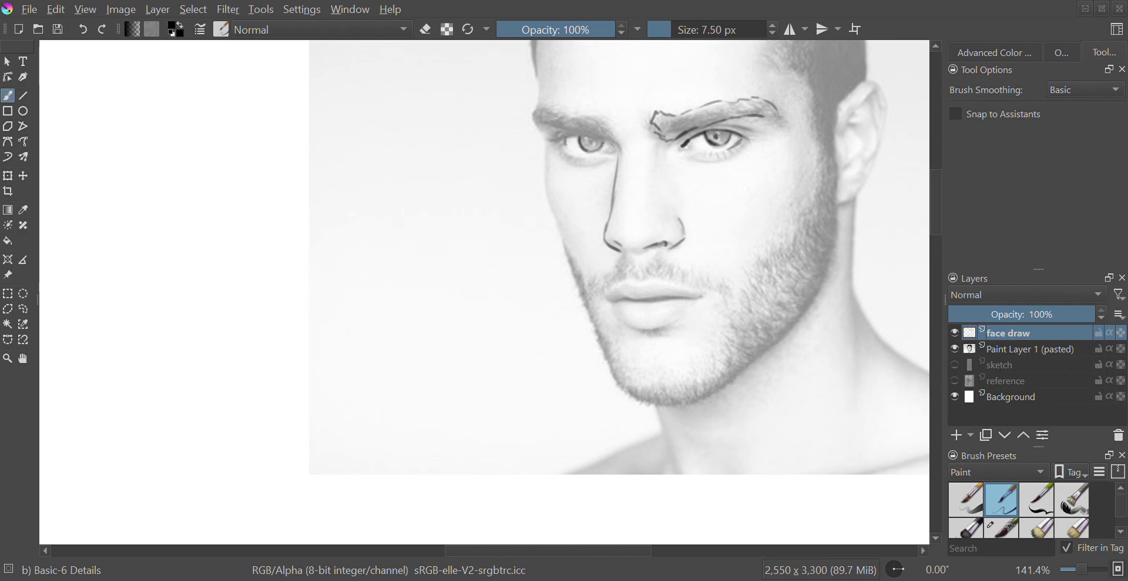
- Trace the other eye and the face contour from the far cheek around the chin and along the jaw to the ear
{"action": "mouse_move", "coordinate": [584, 149]}
{"action": "left_mouse_down"}
{"action": "mouse_move", "coordinate": [599, 153]}
{"action": "mouse_move", "coordinate": [587, 135]}
{"action": "mouse_move", "coordinate": [619, 149]}
{"action": "mouse_move", "coordinate": [553, 139]}
{"action": "mouse_move", "coordinate": [579, 159]}
{"action": "mouse_move", "coordinate": [545, 157]}
{"action": "mouse_move", "coordinate": [546, 196]}
{"action": "mouse_move", "coordinate": [556, 246]}
{"action": "mouse_move", "coordinate": [625, 390]}
{"action": "left_mouse_up"}
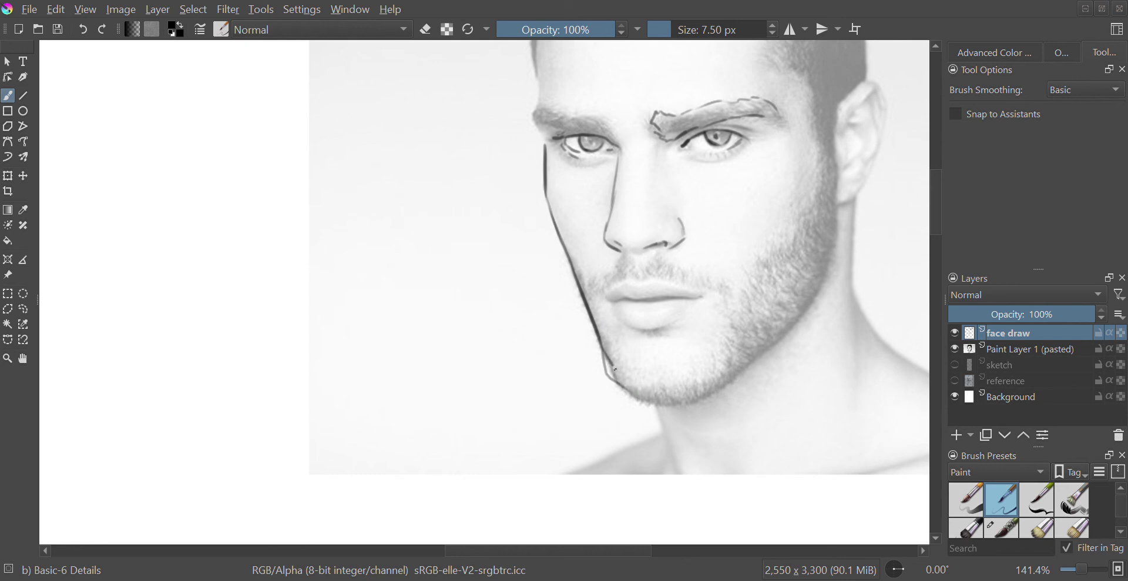
{"action": "mouse_move", "coordinate": [606, 356]}
{"action": "left_mouse_down"}
{"action": "mouse_move", "coordinate": [624, 391]}
{"action": "mouse_move", "coordinate": [670, 408]}
{"action": "mouse_move", "coordinate": [787, 334]}
{"action": "left_mouse_up"}
{"action": "left_click_drag", "start_coordinate": [826, 281], "coordinate": [737, 385]}
{"action": "left_click_drag", "start_coordinate": [825, 263], "coordinate": [839, 191]}
{"action": "left_click_drag", "start_coordinate": [820, 291], "coordinate": [837, 167]}
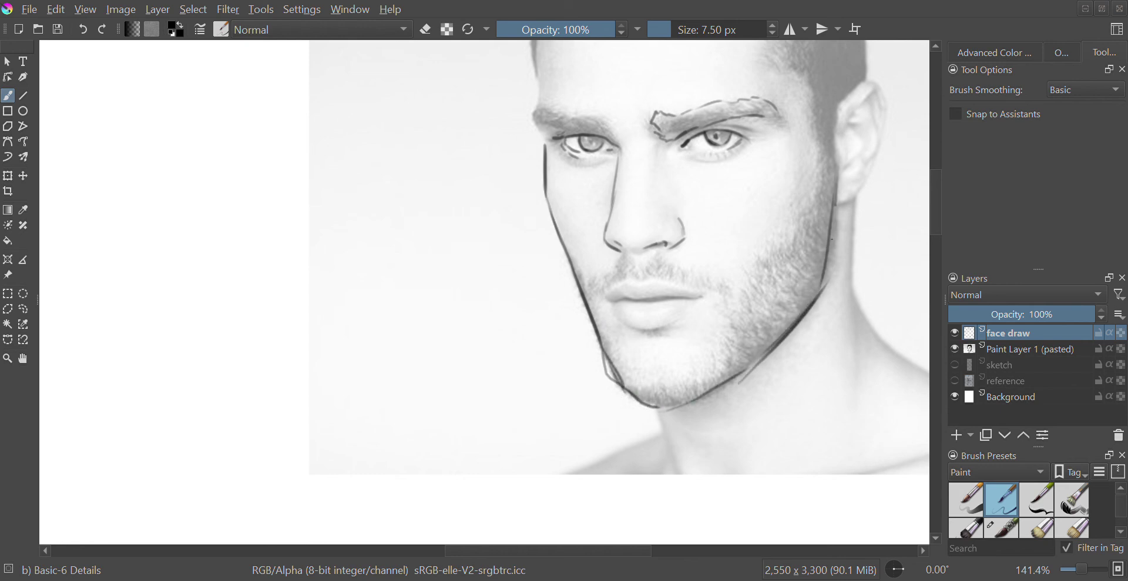
{"action": "left_click_drag", "start_coordinate": [831, 238], "coordinate": [835, 206]}
- Trace the sideburn and beard edges on the near cheek, the moustache and the lips
{"action": "left_click_drag", "start_coordinate": [818, 134], "coordinate": [820, 185]}
{"action": "left_click_drag", "start_coordinate": [796, 221], "coordinate": [745, 287]}
{"action": "left_click_drag", "start_coordinate": [661, 276], "coordinate": [691, 276]}
{"action": "mouse_move", "coordinate": [614, 262]}
{"action": "left_mouse_down"}
{"action": "mouse_move", "coordinate": [598, 283]}
{"action": "mouse_move", "coordinate": [621, 300]}
{"action": "mouse_move", "coordinate": [700, 297]}
{"action": "mouse_move", "coordinate": [653, 299]}
{"action": "mouse_move", "coordinate": [636, 331]}
{"action": "left_mouse_up"}
{"action": "left_click_drag", "start_coordinate": [610, 290], "coordinate": [660, 282]}
{"action": "left_click_drag", "start_coordinate": [659, 284], "coordinate": [680, 287]}
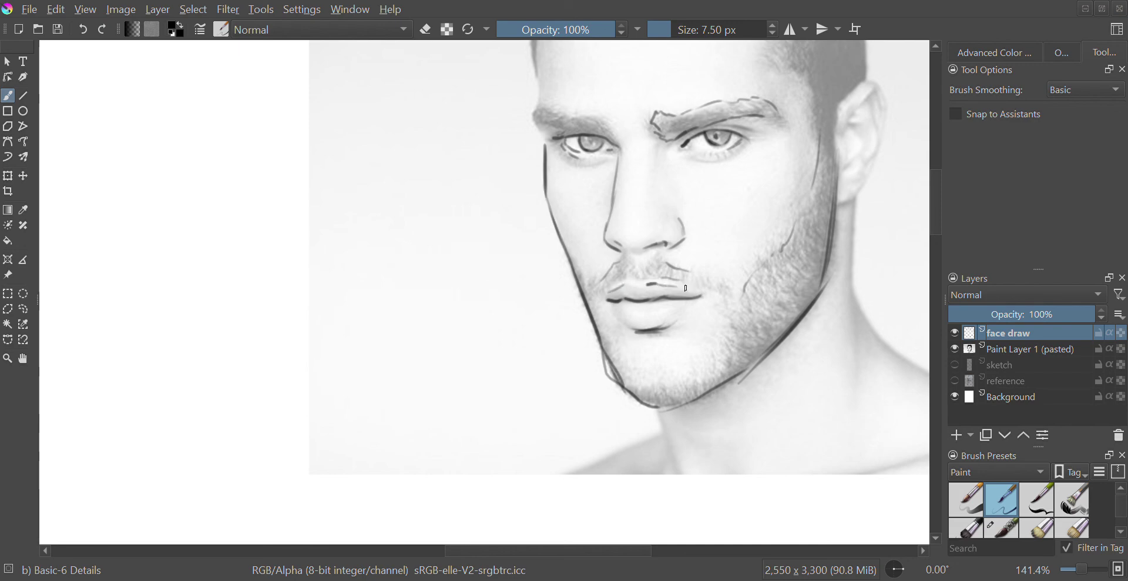
- Trace the far side of the forehead, the front hairline down to the temple, and the ear
{"action": "left_click_drag", "start_coordinate": [760, 349], "coordinate": [636, 444]}
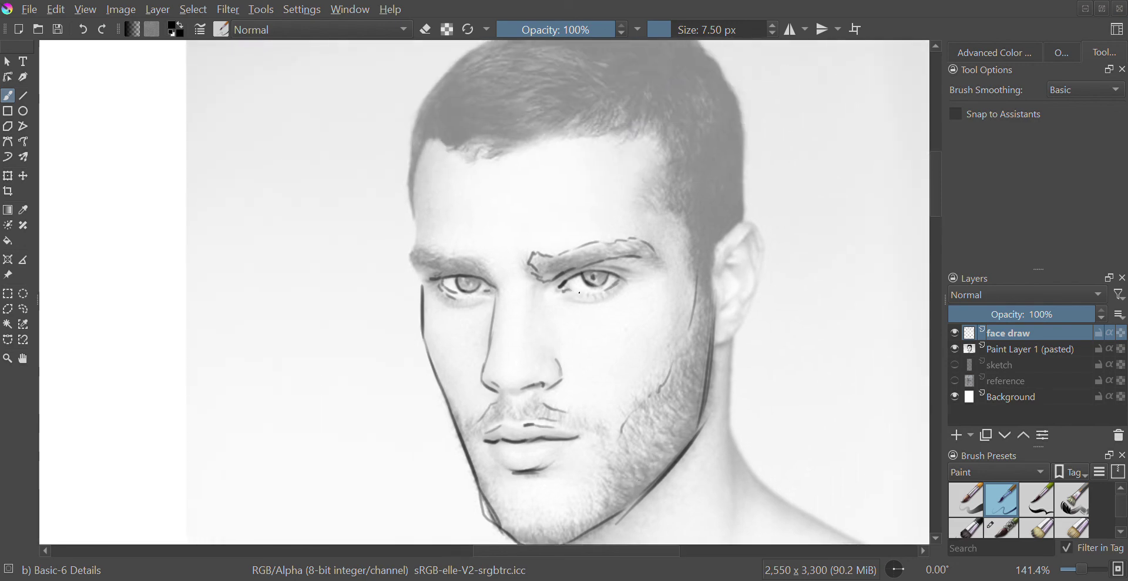
{"action": "left_click_drag", "start_coordinate": [417, 161], "coordinate": [420, 291]}
{"action": "left_click_drag", "start_coordinate": [411, 201], "coordinate": [433, 87]}
{"action": "mouse_move", "coordinate": [434, 142]}
{"action": "left_mouse_down"}
{"action": "mouse_move", "coordinate": [541, 132]}
{"action": "mouse_move", "coordinate": [583, 101]}
{"action": "left_mouse_up"}
{"action": "mouse_move", "coordinate": [556, 134]}
{"action": "left_mouse_down"}
{"action": "mouse_move", "coordinate": [617, 109]}
{"action": "mouse_move", "coordinate": [653, 126]}
{"action": "mouse_move", "coordinate": [677, 160]}
{"action": "mouse_move", "coordinate": [653, 193]}
{"action": "mouse_move", "coordinate": [689, 254]}
{"action": "mouse_move", "coordinate": [746, 218]}
{"action": "mouse_move", "coordinate": [755, 226]}
{"action": "mouse_move", "coordinate": [765, 261]}
{"action": "mouse_move", "coordinate": [718, 347]}
{"action": "mouse_move", "coordinate": [744, 275]}
{"action": "mouse_move", "coordinate": [732, 251]}
{"action": "mouse_move", "coordinate": [750, 234]}
{"action": "mouse_move", "coordinate": [752, 253]}
{"action": "left_mouse_up"}
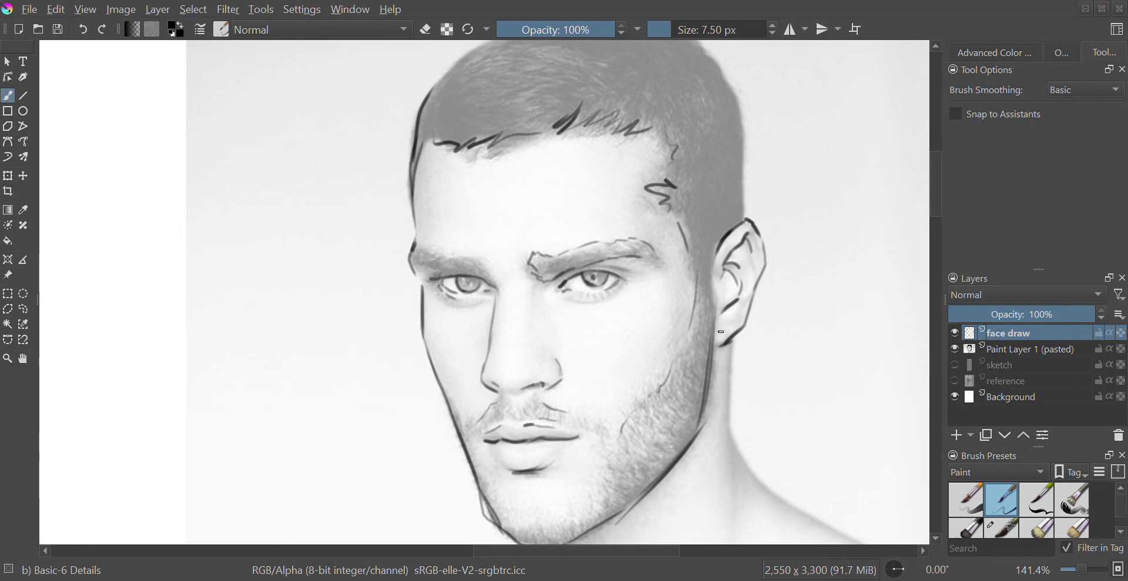
- Trace both sides of the neck, the neck muscle lines and the shoulder slopes
{"action": "left_click_drag", "start_coordinate": [728, 341], "coordinate": [732, 442]}
{"action": "scroll", "coordinate": [806, 282], "scroll_direction": "down", "scroll_amount": 5}
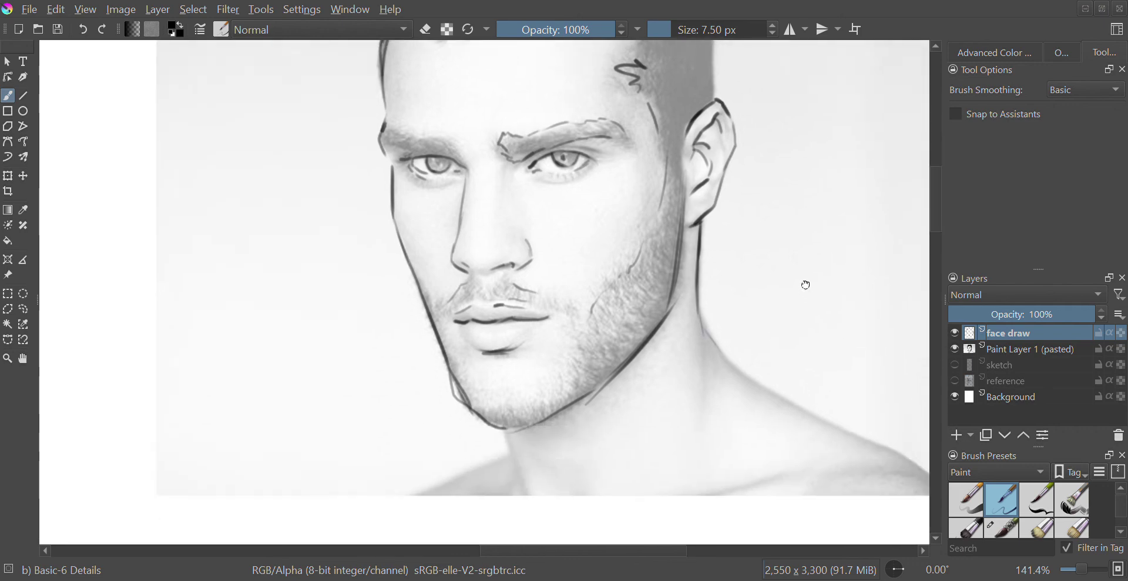
{"action": "left_click_drag", "start_coordinate": [495, 356], "coordinate": [504, 427]}
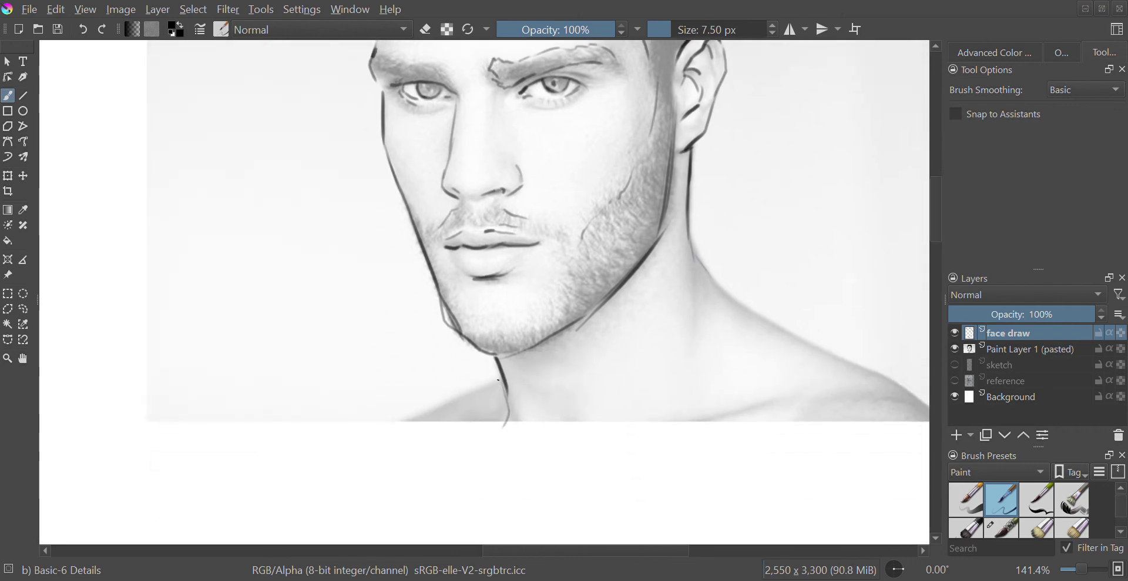
{"action": "left_click_drag", "start_coordinate": [498, 380], "coordinate": [400, 427]}
{"action": "mouse_move", "coordinate": [685, 233]}
{"action": "left_mouse_down"}
{"action": "mouse_move", "coordinate": [731, 297]}
{"action": "mouse_move", "coordinate": [875, 378]}
{"action": "left_mouse_up"}
{"action": "left_click_drag", "start_coordinate": [691, 254], "coordinate": [708, 328]}
{"action": "left_click_drag", "start_coordinate": [685, 218], "coordinate": [692, 322]}
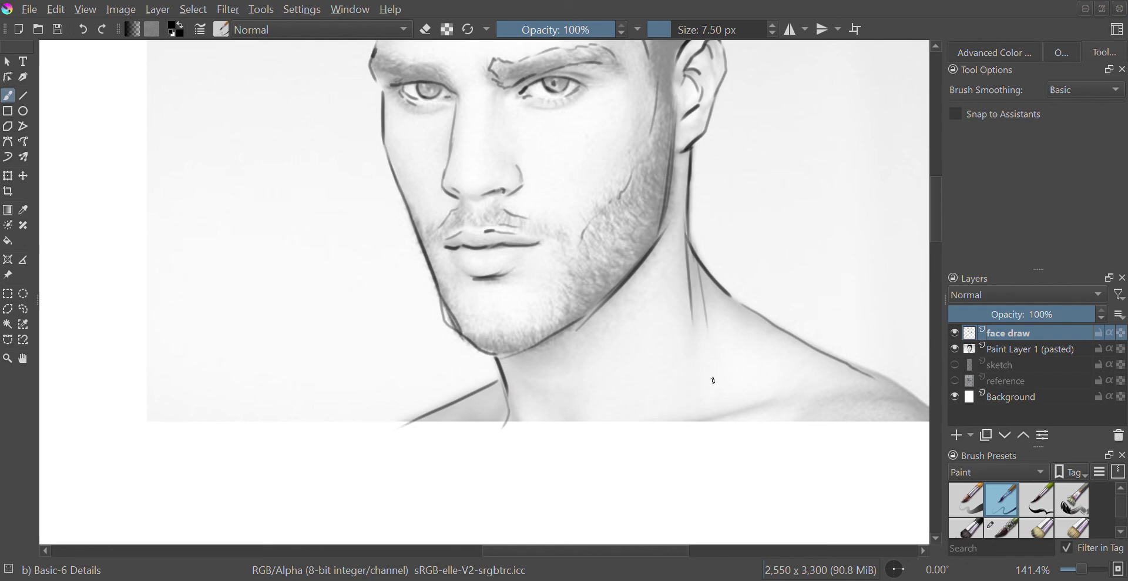
- Outline the hair over the top of the head down to the ear, closing the crown above the photo's edge
{"action": "scroll", "coordinate": [811, 306], "scroll_direction": "up", "scroll_amount": 5}
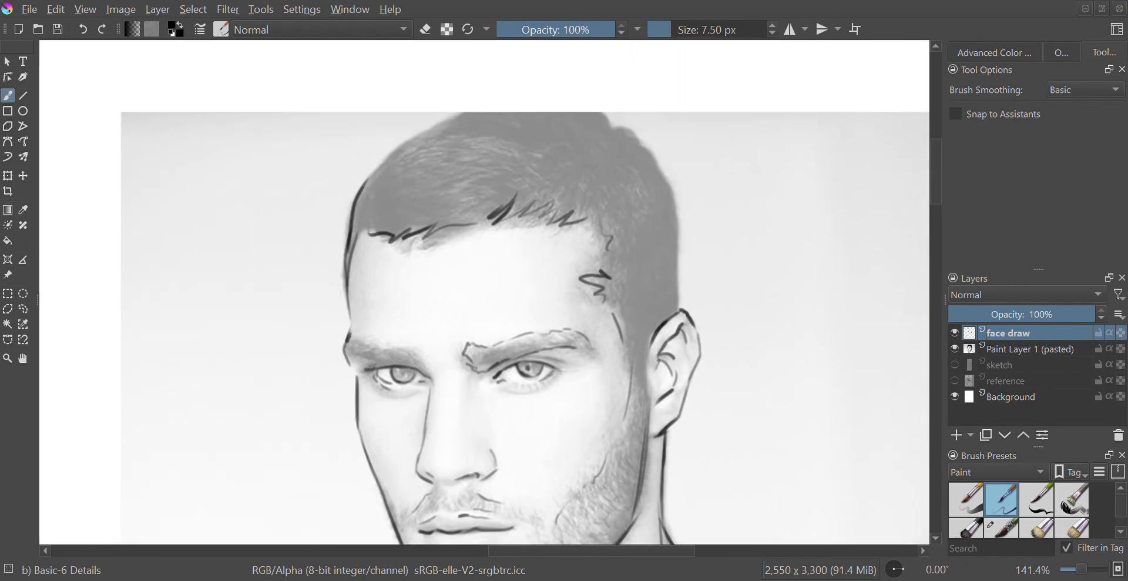
{"action": "mouse_move", "coordinate": [364, 182]}
{"action": "left_mouse_down"}
{"action": "mouse_move", "coordinate": [451, 116]}
{"action": "mouse_move", "coordinate": [534, 98]}
{"action": "mouse_move", "coordinate": [606, 111]}
{"action": "mouse_move", "coordinate": [675, 197]}
{"action": "mouse_move", "coordinate": [687, 241]}
{"action": "mouse_move", "coordinate": [676, 309]}
{"action": "left_mouse_up"}
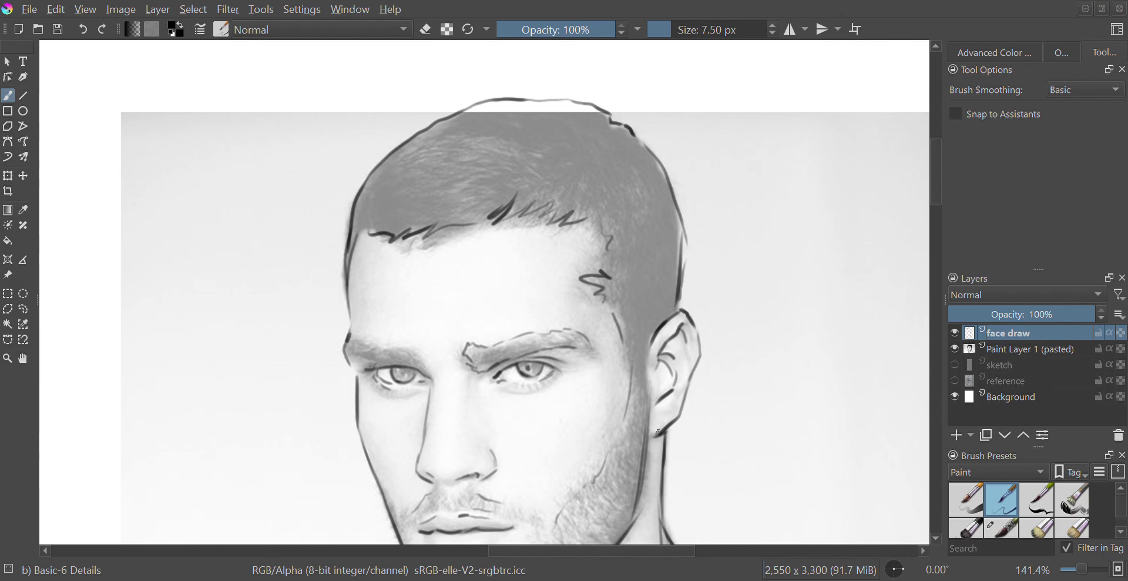
- Check the line drawing without the portrait photo, add the missing far eyebrow, and leave the photo layer hidden
{"action": "key", "text": "minus"}
{"action": "key", "text": "minus"}
{"action": "left_click", "coordinate": [955, 348]}
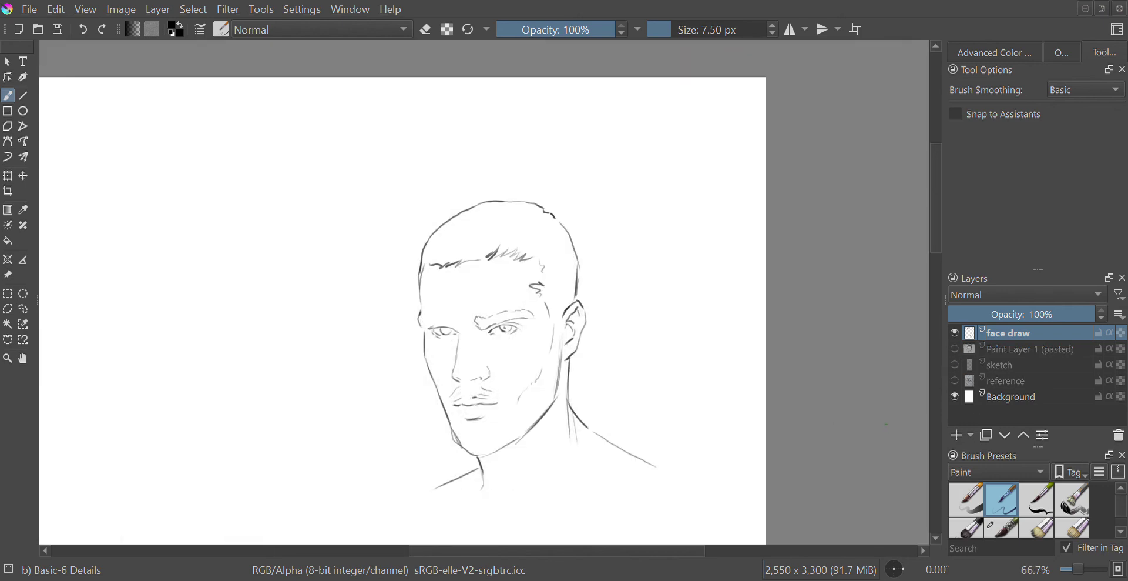
{"action": "left_click", "coordinate": [955, 349]}
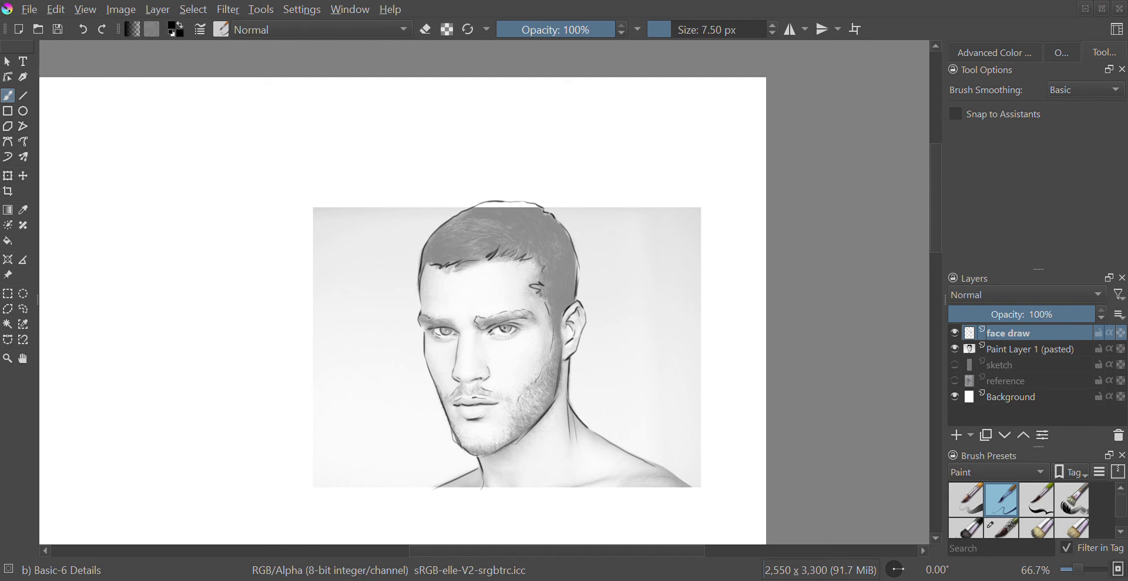
{"action": "left_click_drag", "start_coordinate": [431, 319], "coordinate": [460, 330]}
{"action": "left_click", "coordinate": [956, 347]}
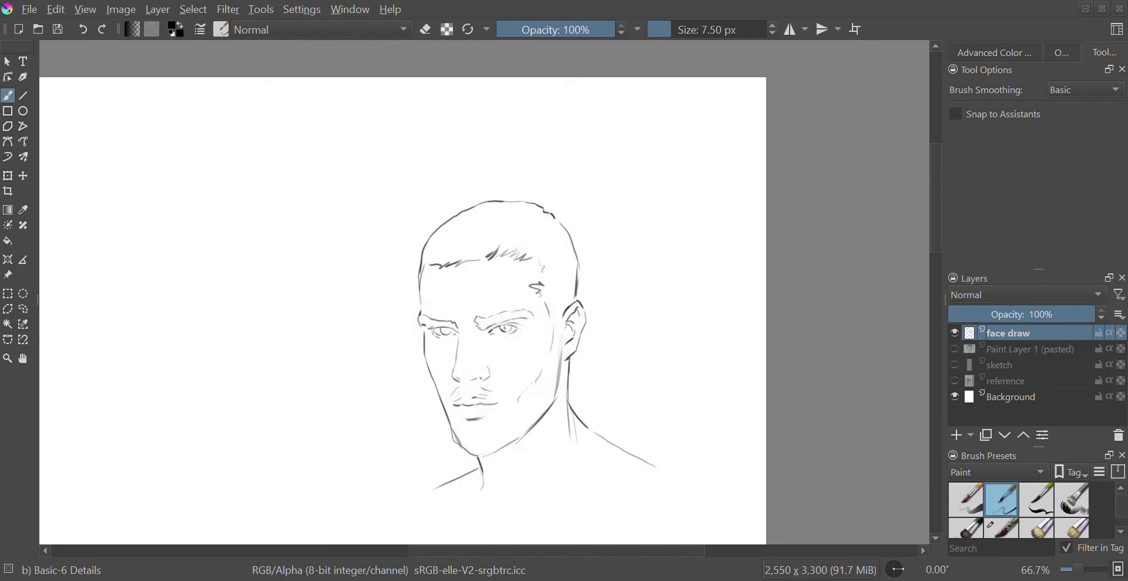
- Show the sketch layer to view the full-figure sketch beside the face drawing
{"action": "key", "text": "minus"}
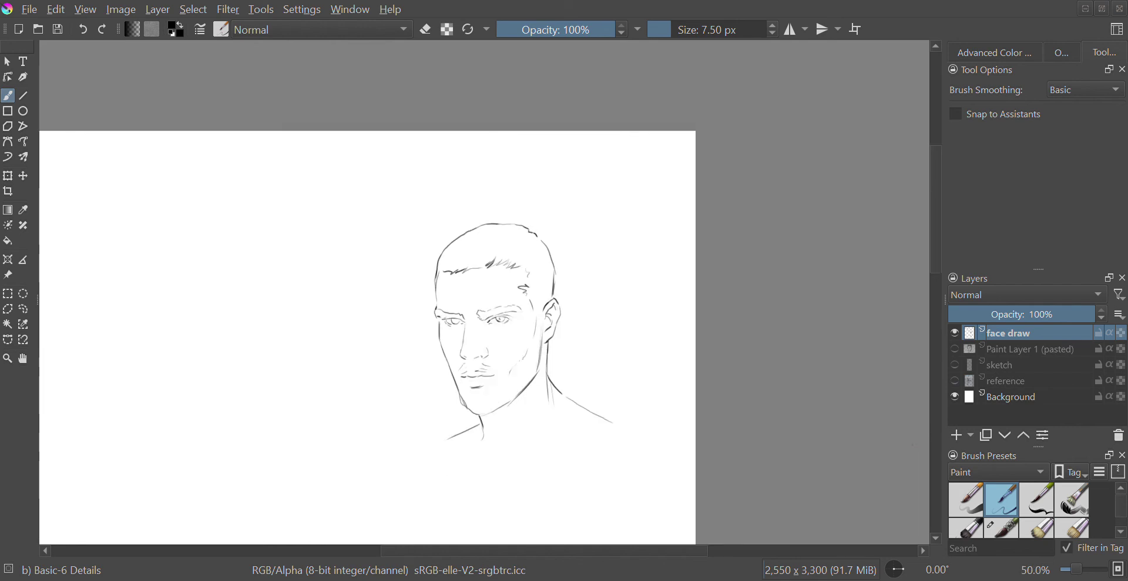
{"action": "scroll", "coordinate": [935, 242], "scroll_direction": "down", "scroll_amount": 3}
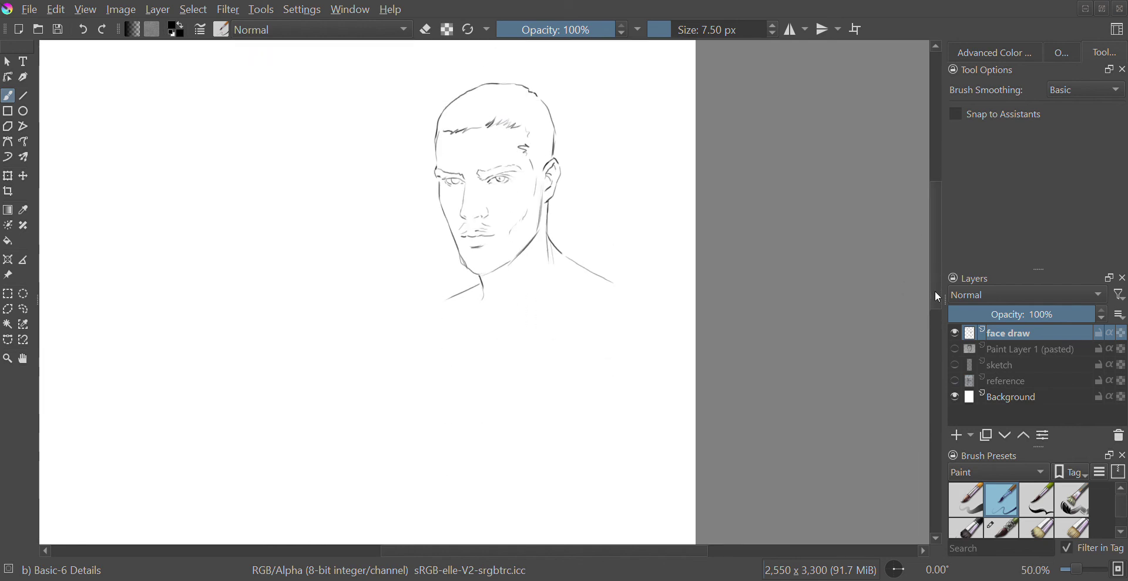
{"action": "key", "text": "minus"}
{"action": "scroll", "coordinate": [938, 322], "scroll_direction": "down", "scroll_amount": 2}
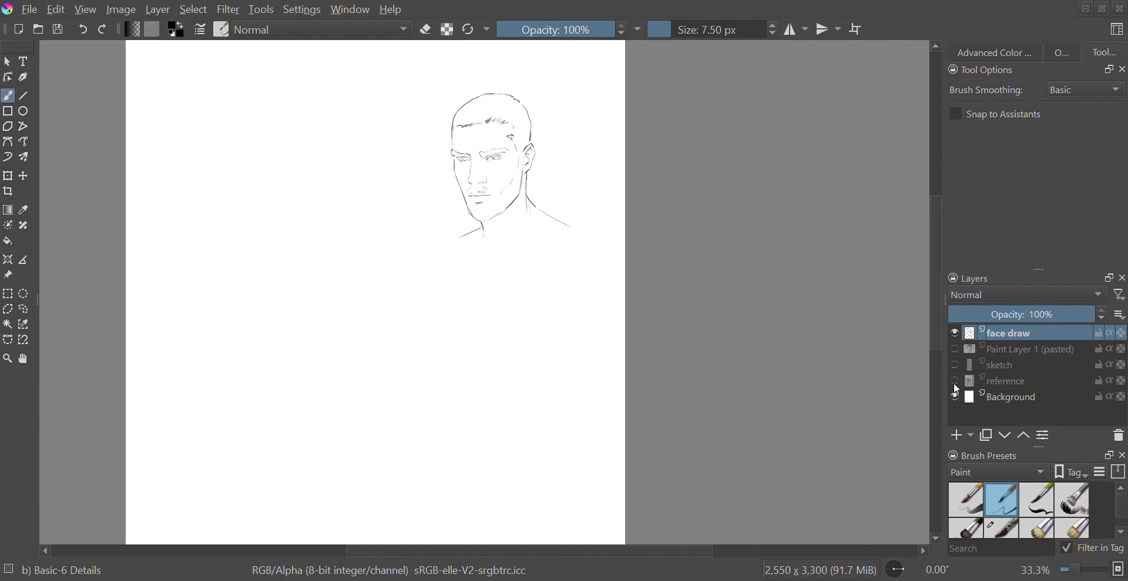
{"action": "left_click", "coordinate": [955, 365]}
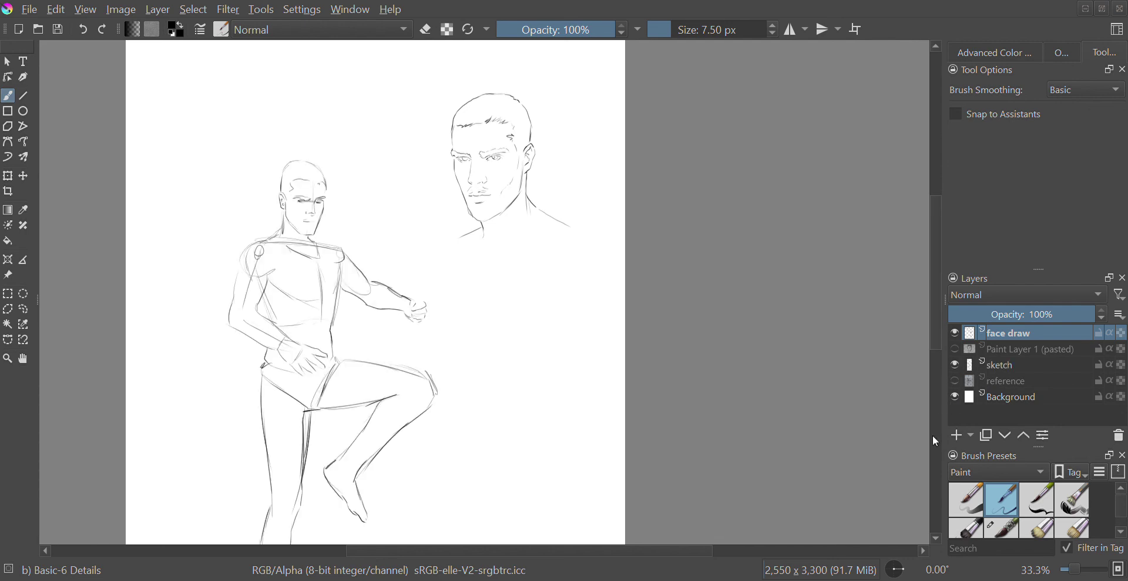
{"action": "scroll", "coordinate": [938, 235], "scroll_direction": "down", "scroll_amount": 6}
{"action": "scroll", "coordinate": [933, 297], "scroll_direction": "up", "scroll_amount": 6}
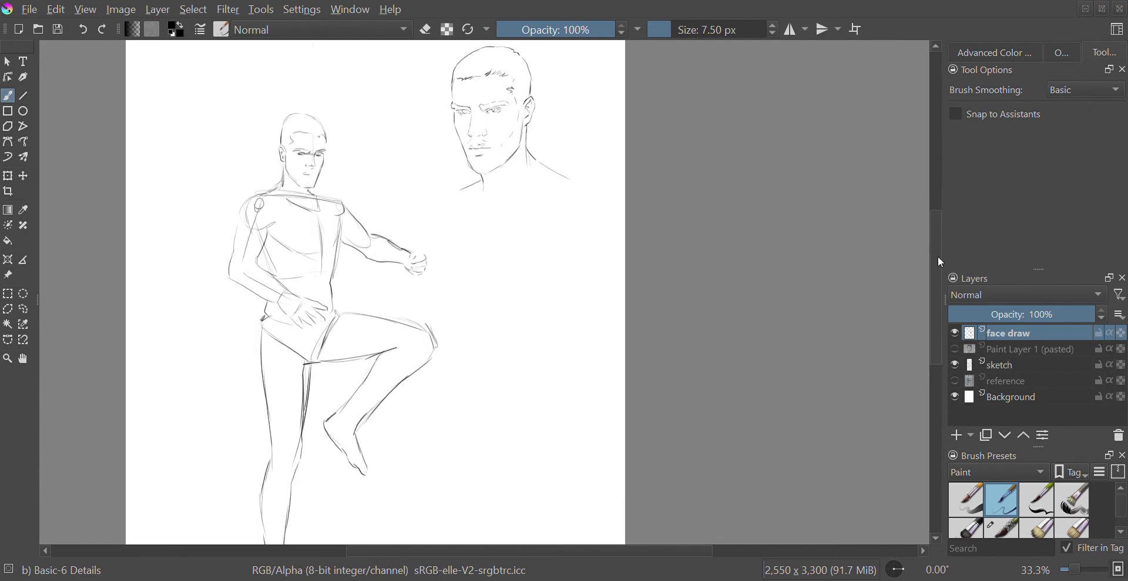
{"action": "scroll", "coordinate": [940, 244], "scroll_direction": "up", "scroll_amount": 1}
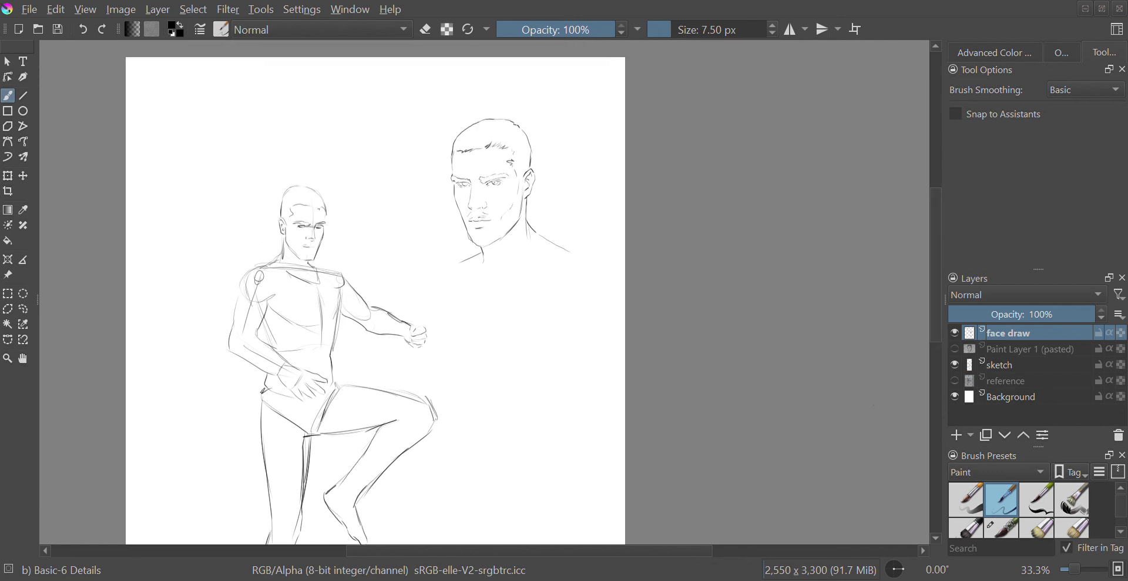
{"action": "scroll", "coordinate": [934, 298], "scroll_direction": "down", "scroll_amount": 1}
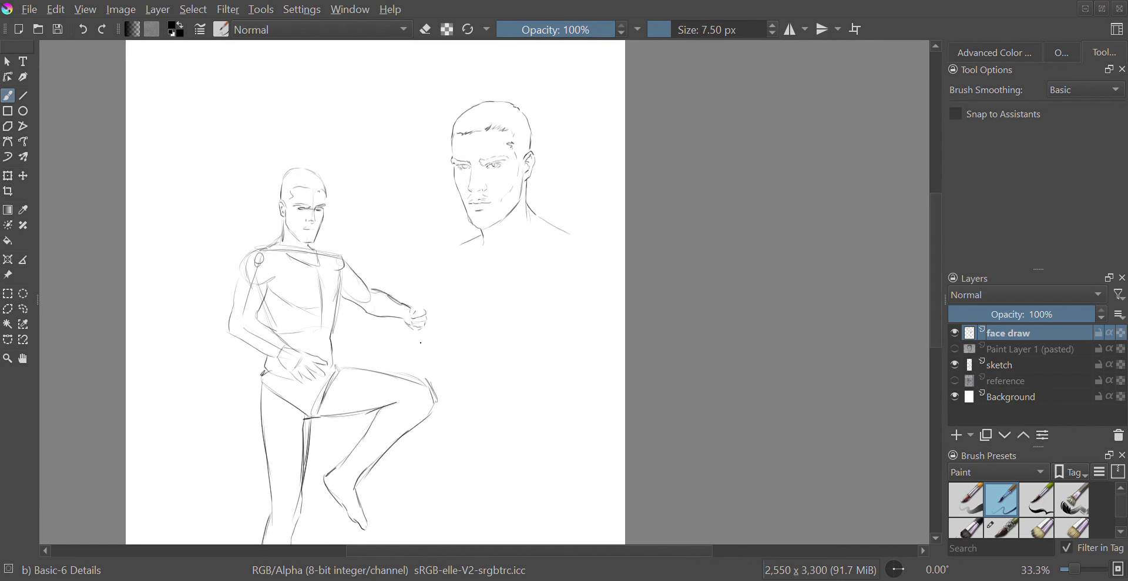
- Add strokes around the shoulder and upper arm of the full-figure sketch
{"action": "mouse_move", "coordinate": [266, 280]}
{"action": "left_mouse_down"}
{"action": "mouse_move", "coordinate": [263, 302]}
{"action": "mouse_move", "coordinate": [236, 290]}
{"action": "left_mouse_up"}
{"action": "scroll", "coordinate": [934, 276], "scroll_direction": "down", "scroll_amount": 1}
{"action": "scroll", "coordinate": [934, 254], "scroll_direction": "up", "scroll_amount": 2}
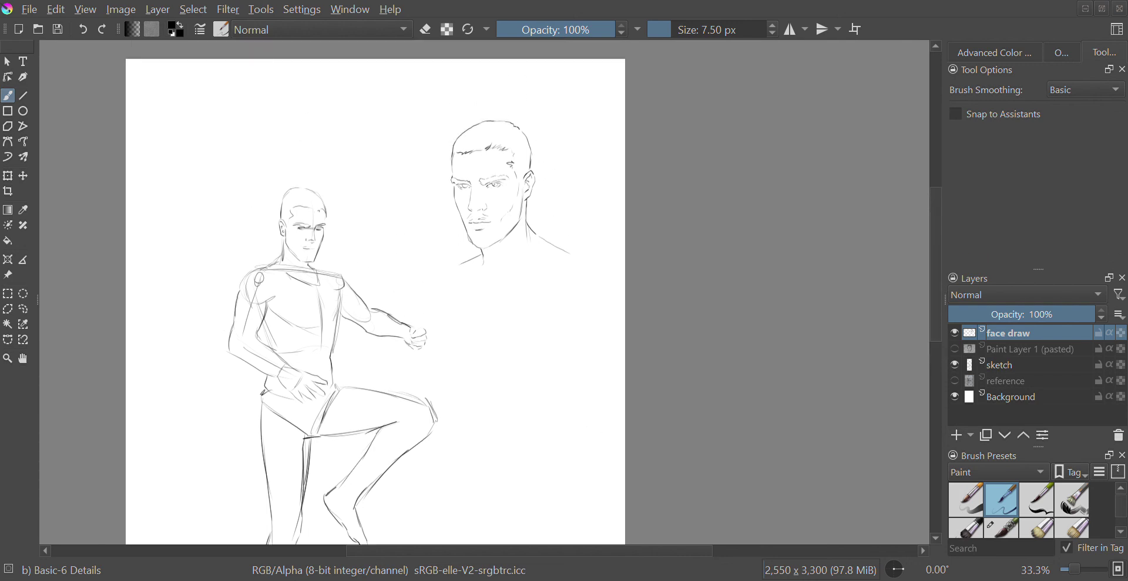